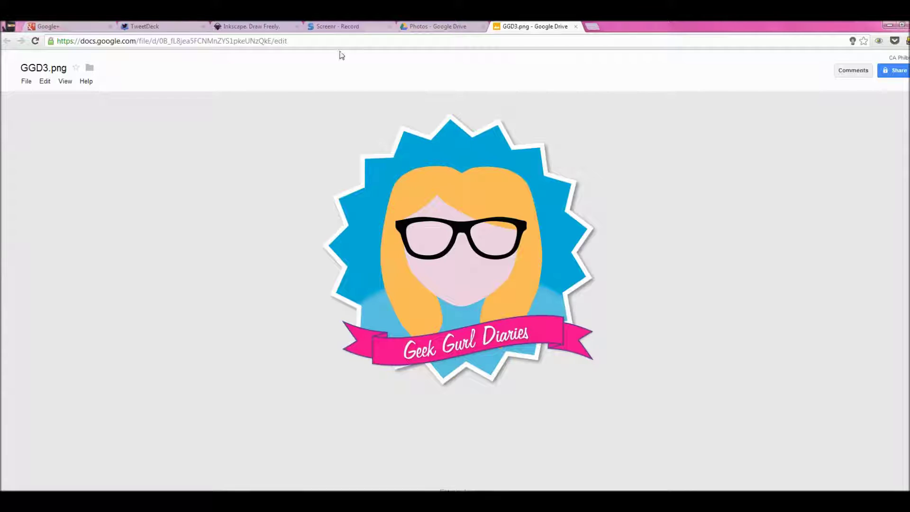
# Visit the Inkscape download page in Chrome, then bring up Inkscape's blank New document 1.
pyautogui.click(234, 27)
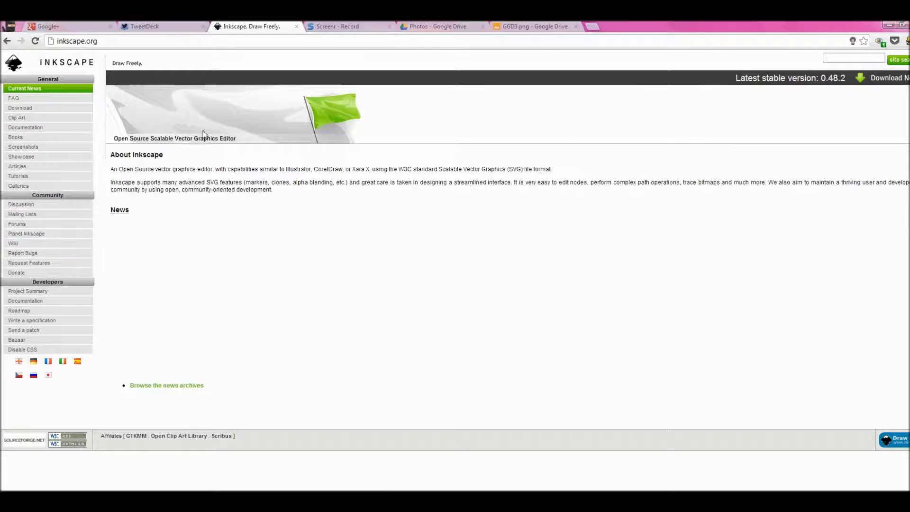
pyautogui.click(36, 109)
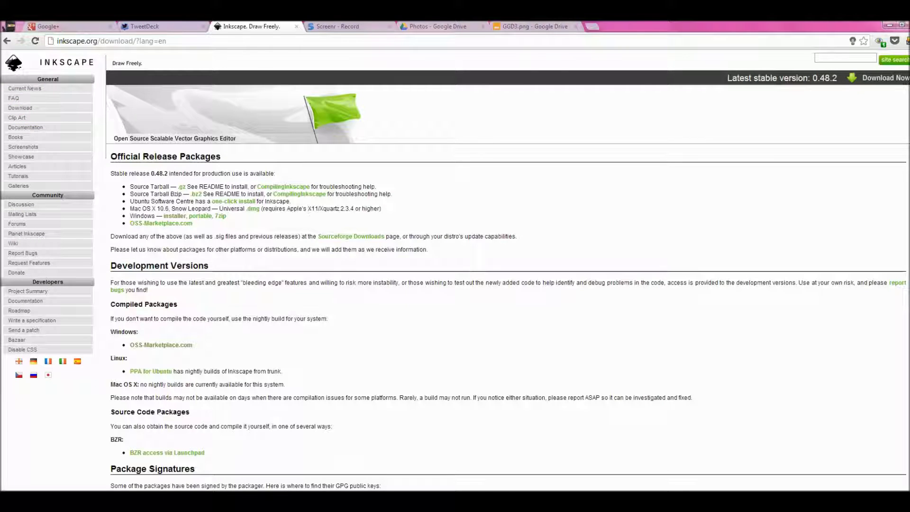
pyautogui.click(162, 467)
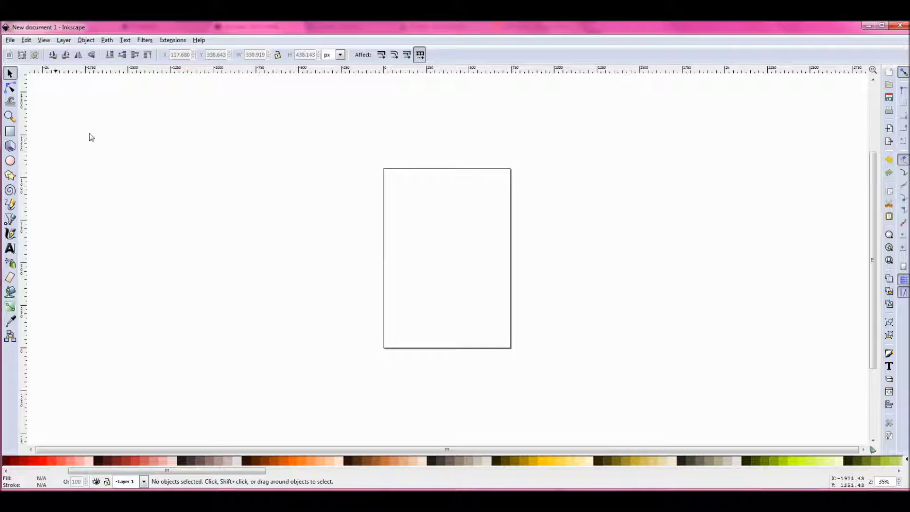
# Set the page size to a 300 × 300 px square in Document Properties.
pyautogui.click(10, 40)
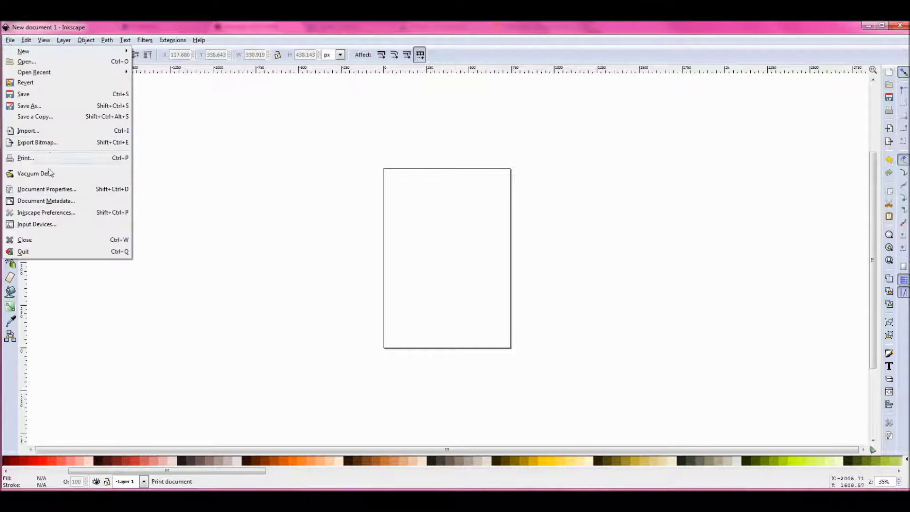
pyautogui.click(68, 193)
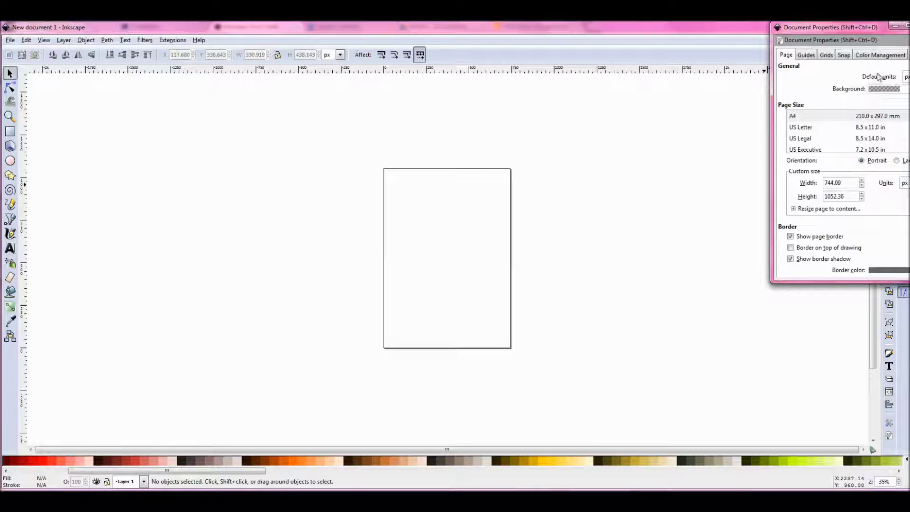
pyautogui.moveTo(870, 28); pyautogui.dragTo(720, 51)
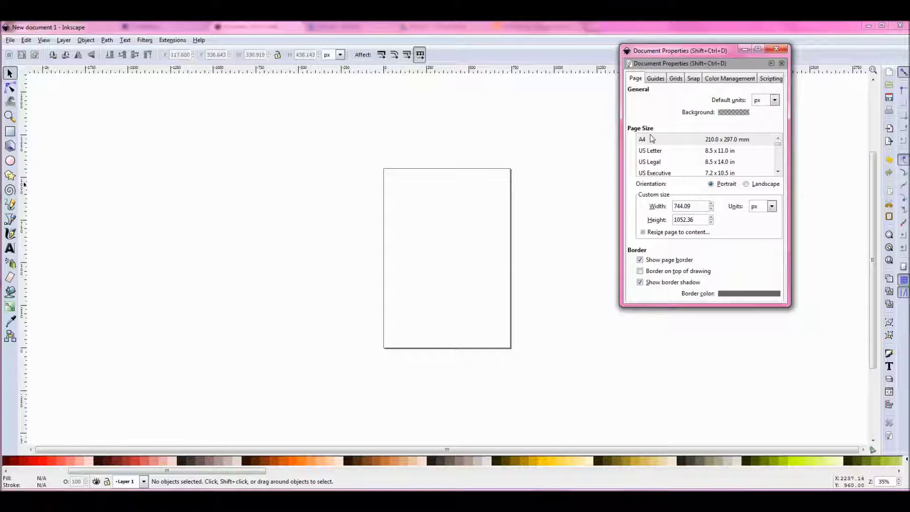
pyautogui.click(655, 206)
pyautogui.write('300')
pyautogui.press('Tab')
pyautogui.write('30')
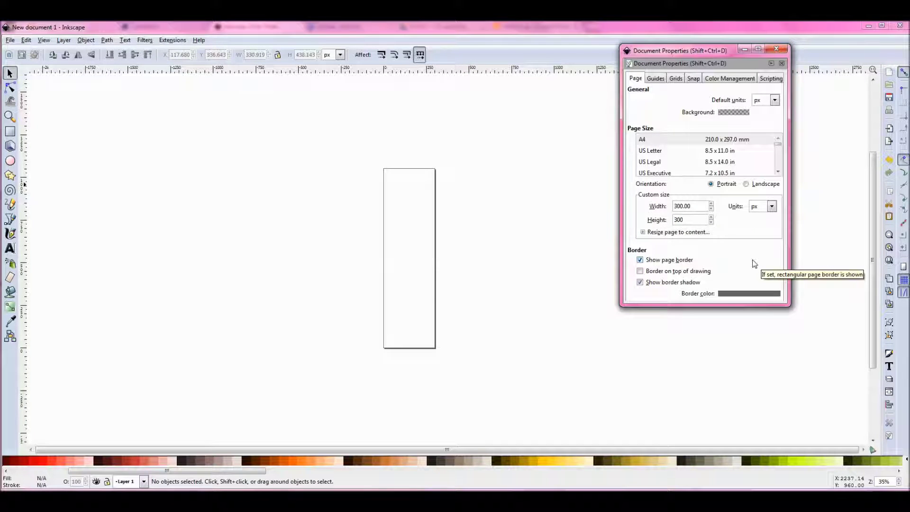
pyautogui.press('Return')
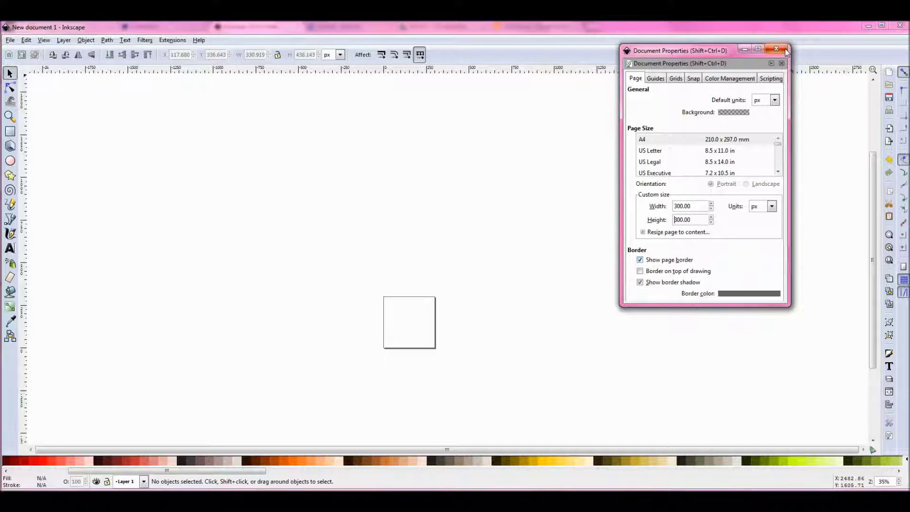
pyautogui.click(777, 49)
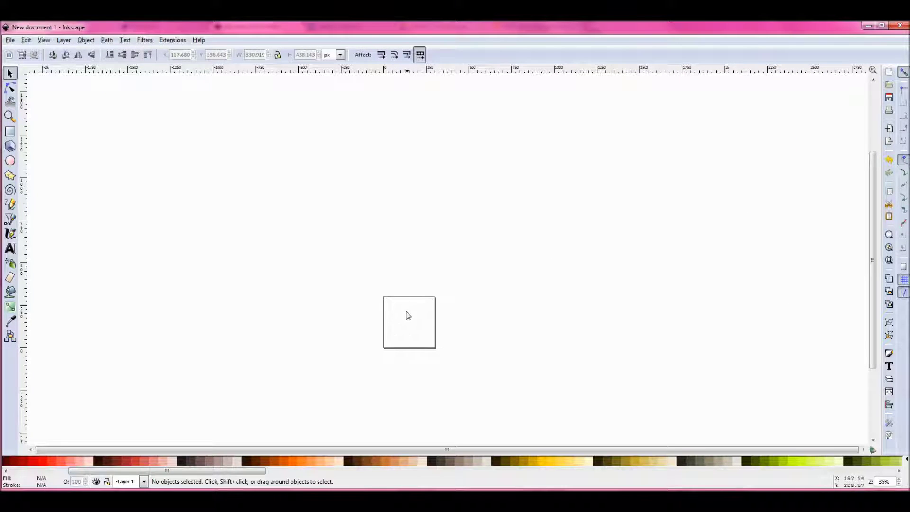
# Zoom in on the square page to about 198%.
pyautogui.scroll(-1, 536, 216)
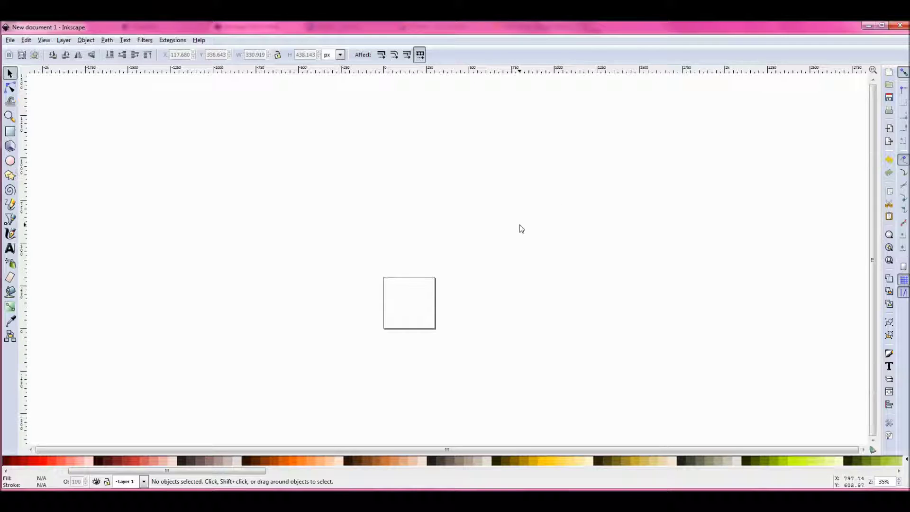
pyautogui.click(10, 116)
pyautogui.click(413, 301)
pyautogui.click(413, 301)
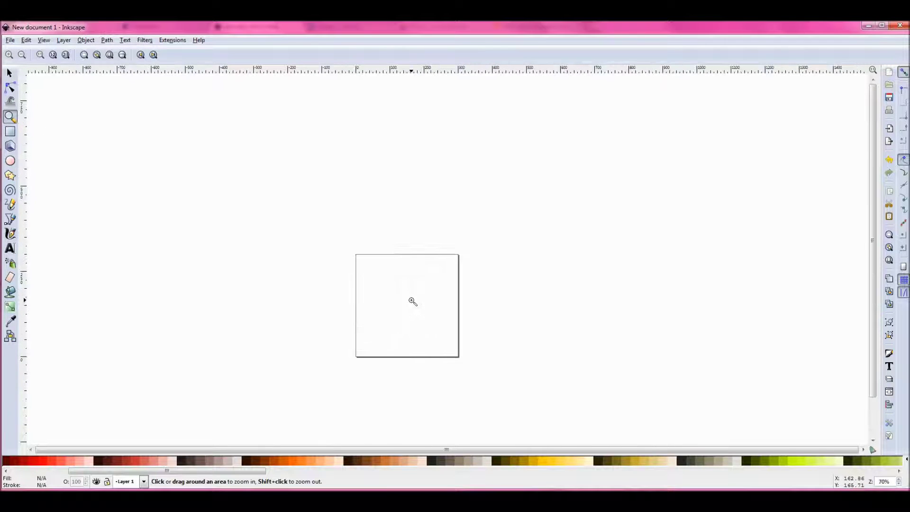
pyautogui.click(413, 301)
pyautogui.click(413, 302)
pyautogui.scroll(-2, 413, 302)
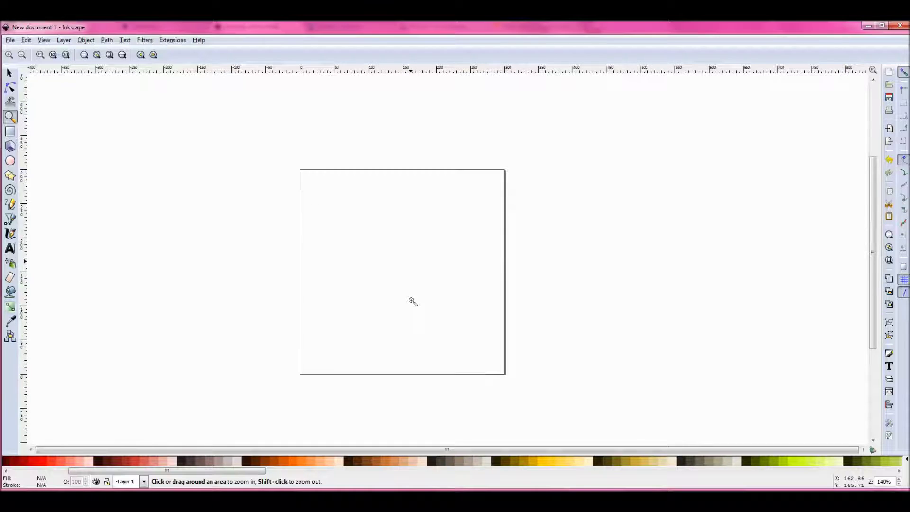
pyautogui.click(413, 302)
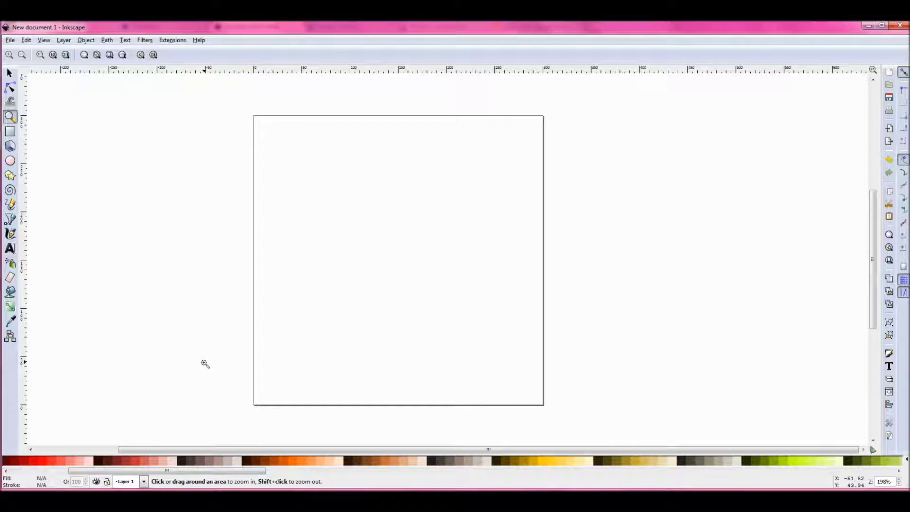
pyautogui.click(13, 165)
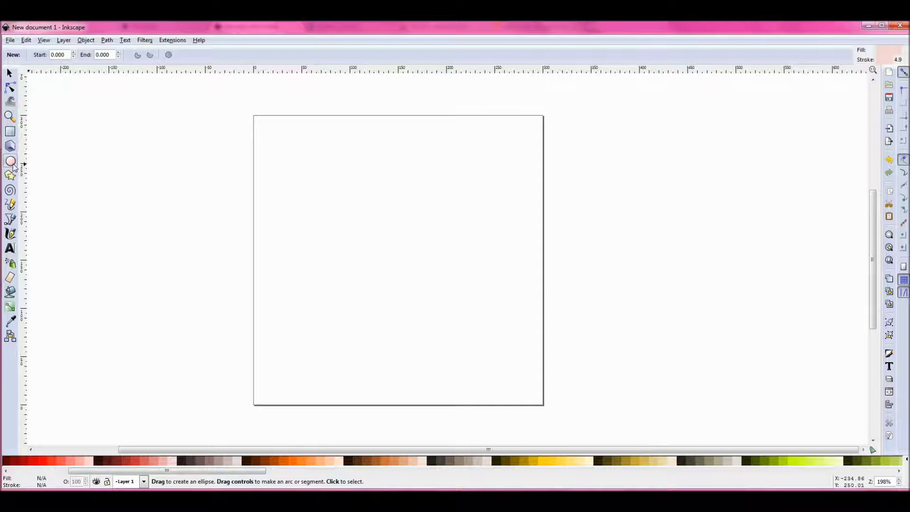
# Draw a large circle near the page centre and fill it with blue #37ABC8.
pyautogui.moveTo(301, 163); pyautogui.dragTo(518, 390)
pyautogui.click(10, 74)
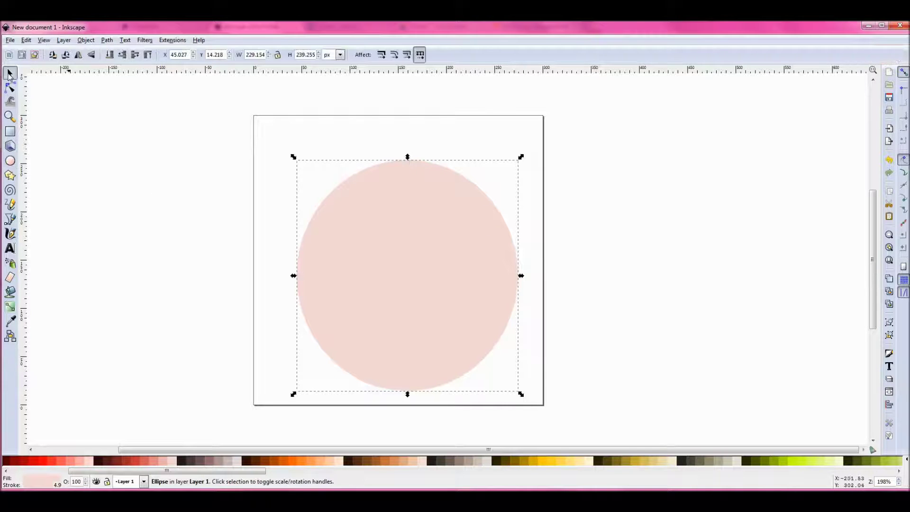
pyautogui.moveTo(388, 295); pyautogui.dragTo(377, 277)
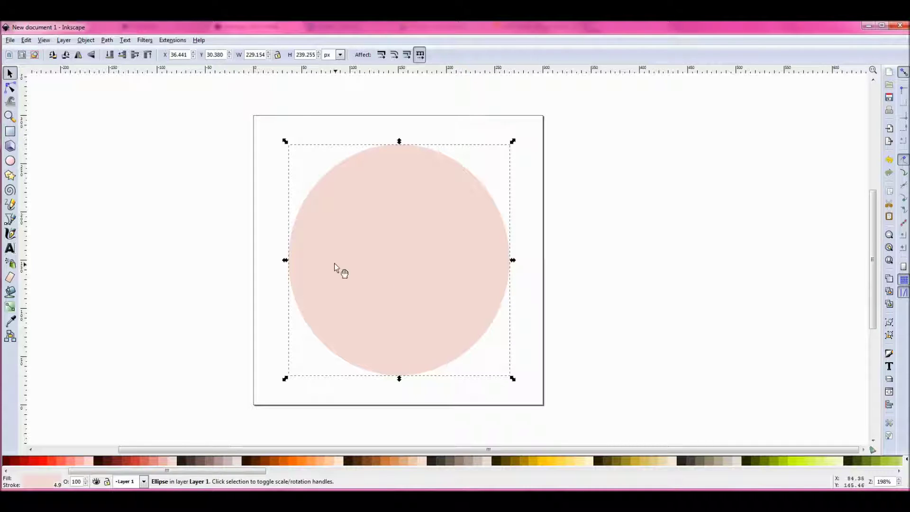
pyautogui.moveTo(214, 471); pyautogui.dragTo(571, 470)
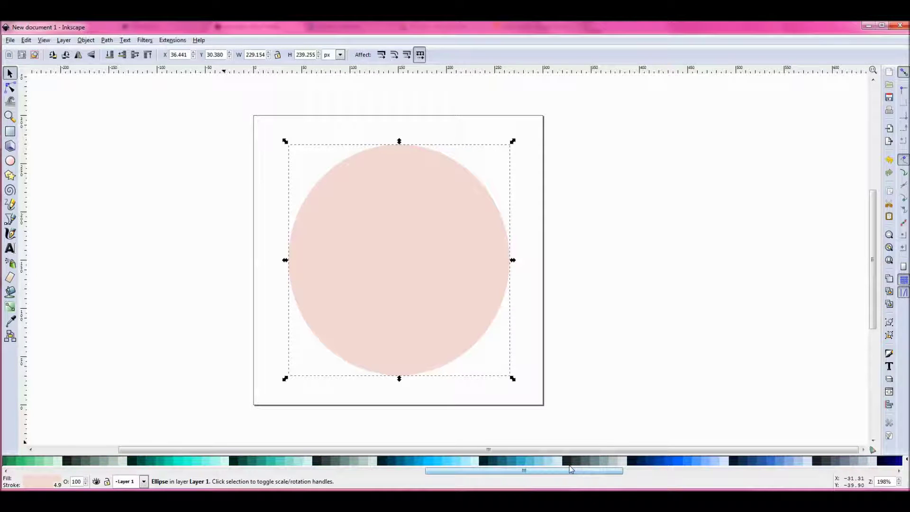
pyautogui.click(520, 463)
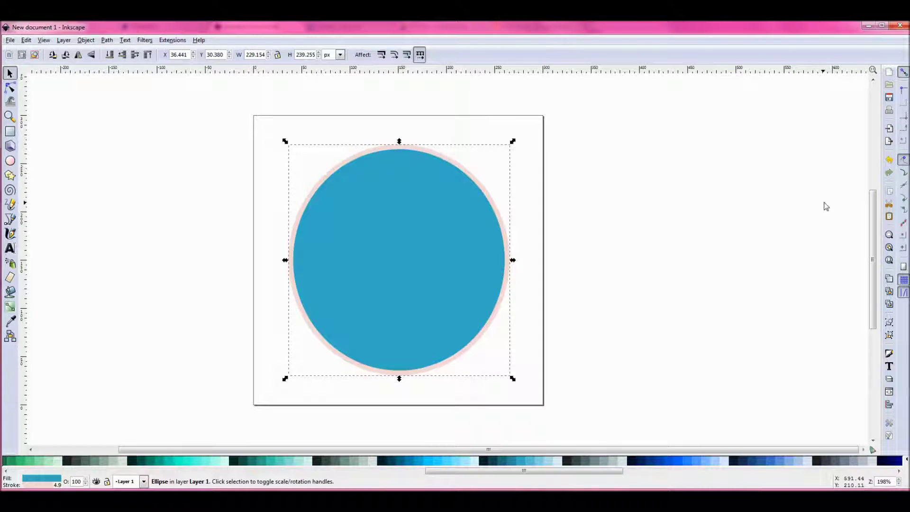
pyautogui.click(891, 355)
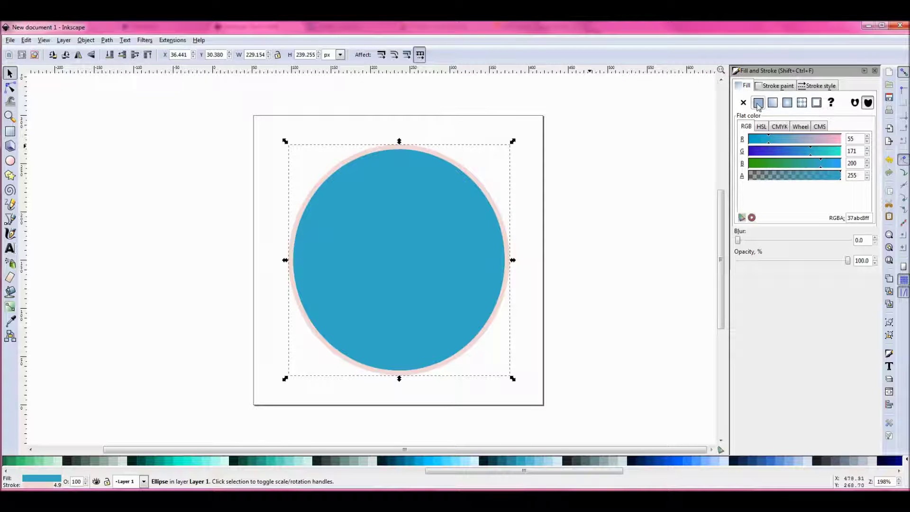
pyautogui.click(773, 103)
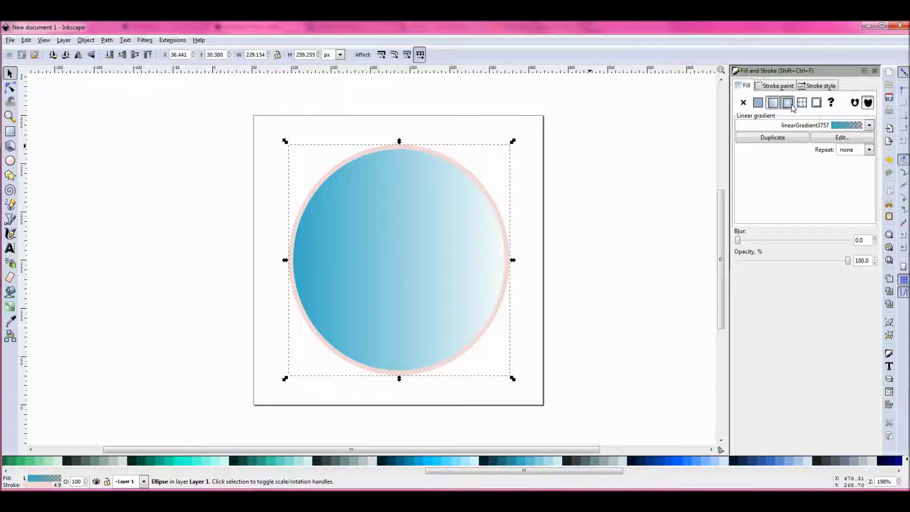
pyautogui.click(791, 106)
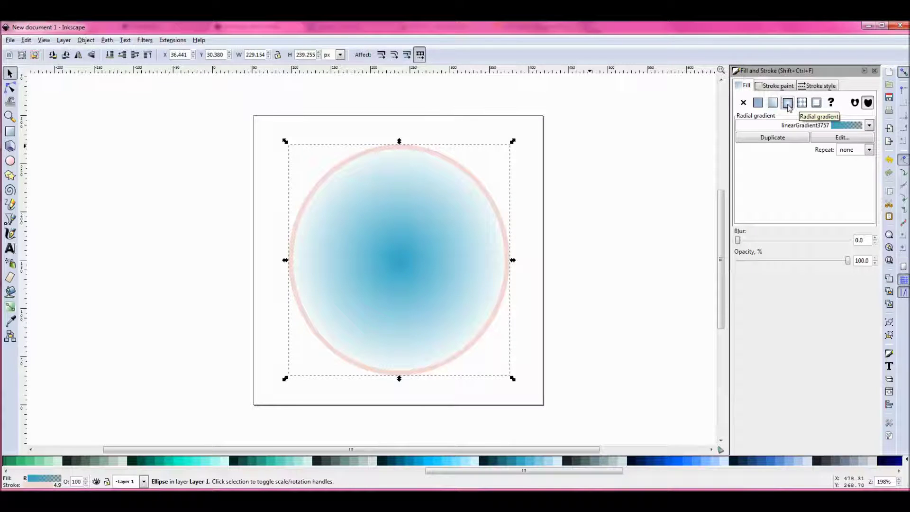
pyautogui.click(759, 103)
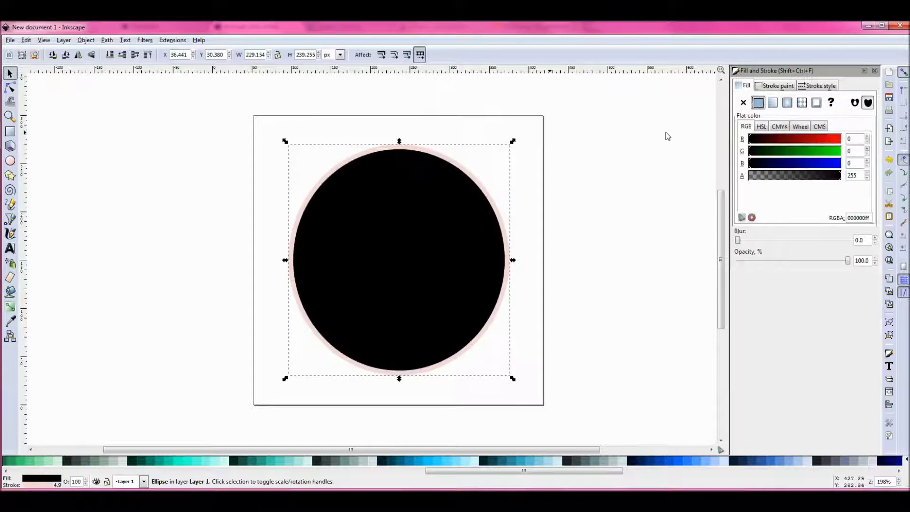
pyautogui.click(433, 461)
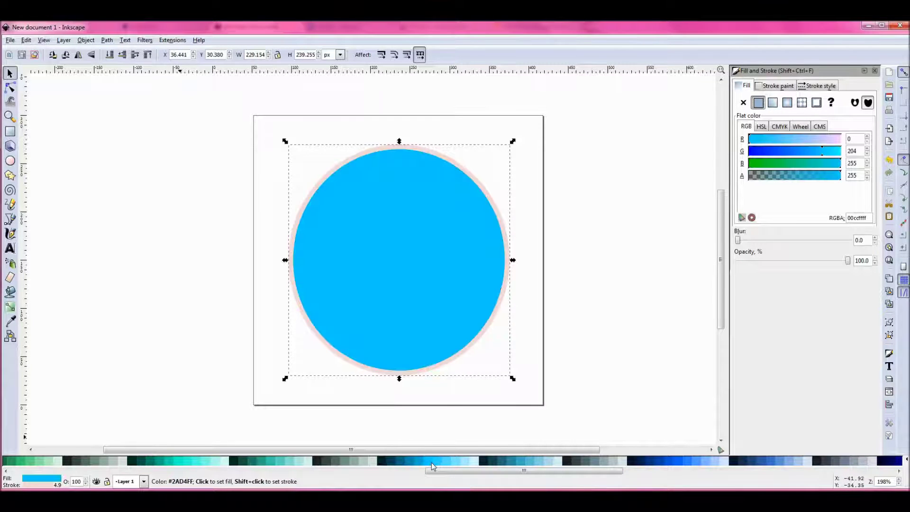
pyautogui.click(524, 459)
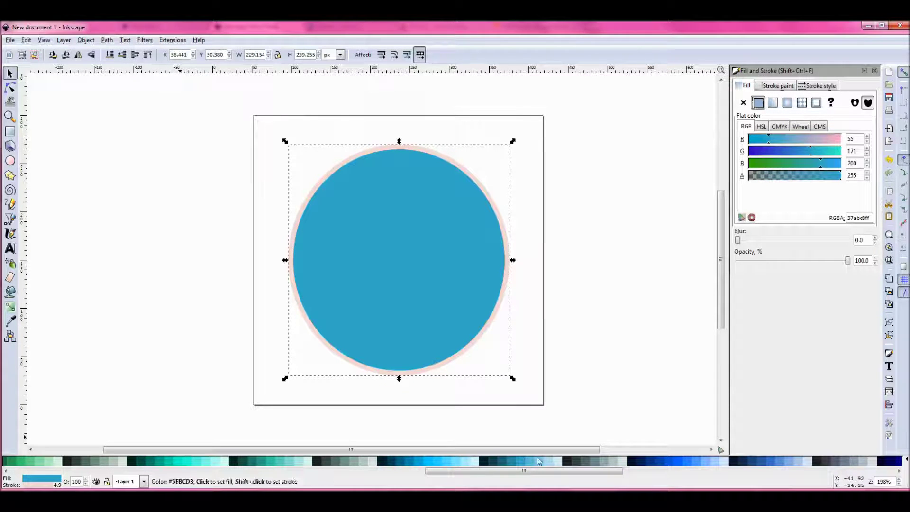
# Fill the circle light sky blue and try several blue outline colours.
pyautogui.click(782, 87)
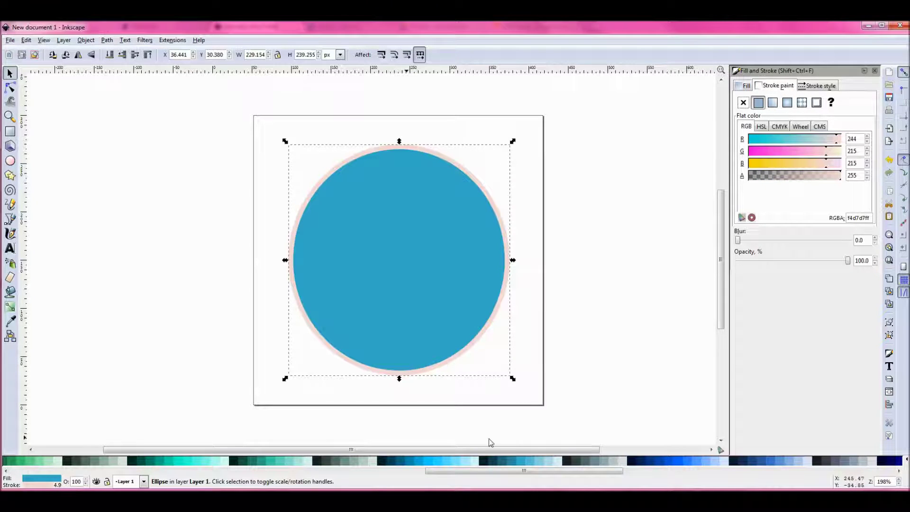
pyautogui.click(466, 462)
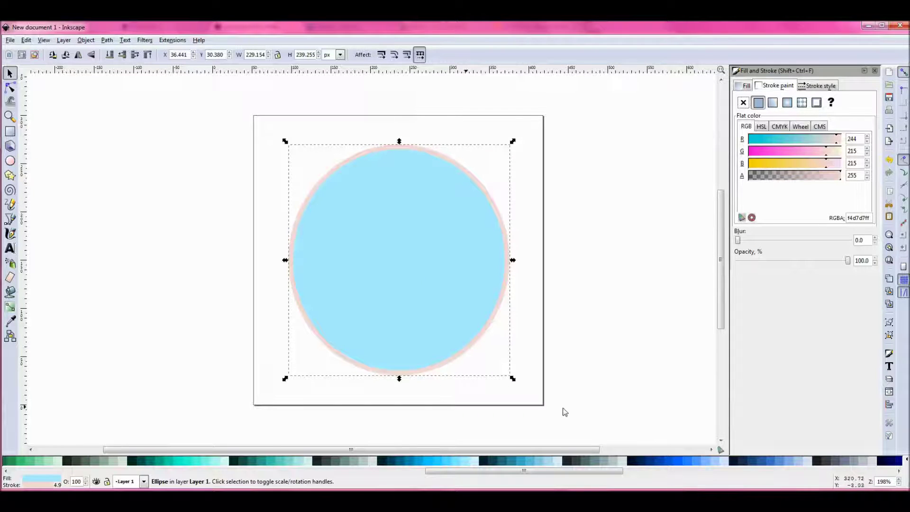
pyautogui.keyDown('shift'); pyautogui.click(538, 462); pyautogui.keyUp('shift')
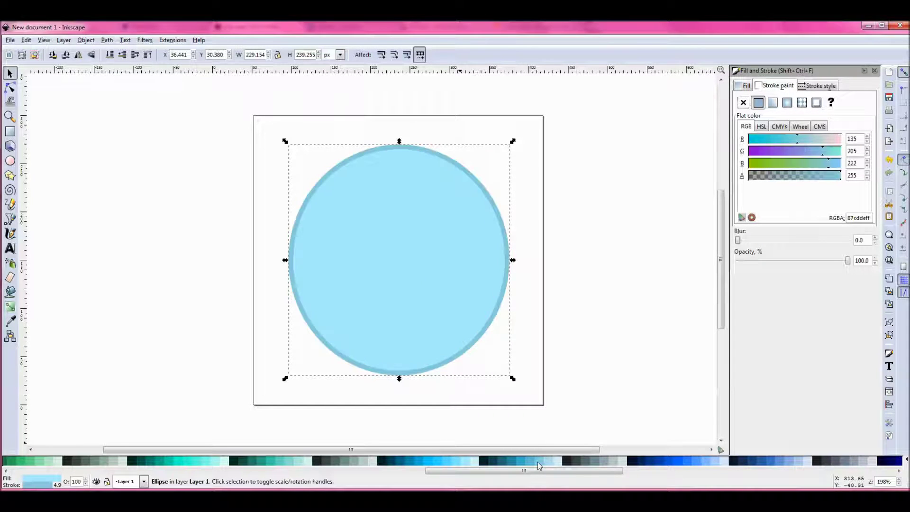
pyautogui.keyDown('shift'); pyautogui.click(535, 463); pyautogui.keyUp('shift')
pyautogui.keyDown('shift'); pyautogui.click(536, 462); pyautogui.keyUp('shift')
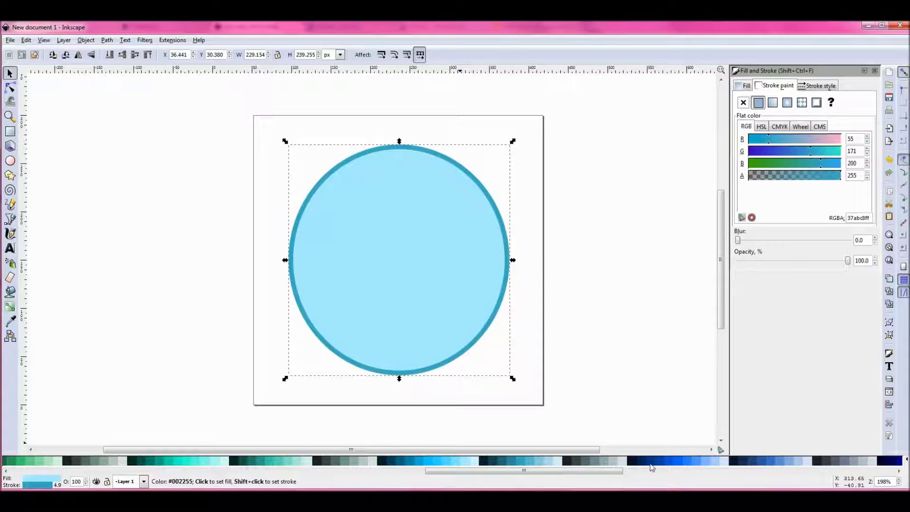
pyautogui.keyDown('shift'); pyautogui.click(540, 462); pyautogui.keyUp('shift')
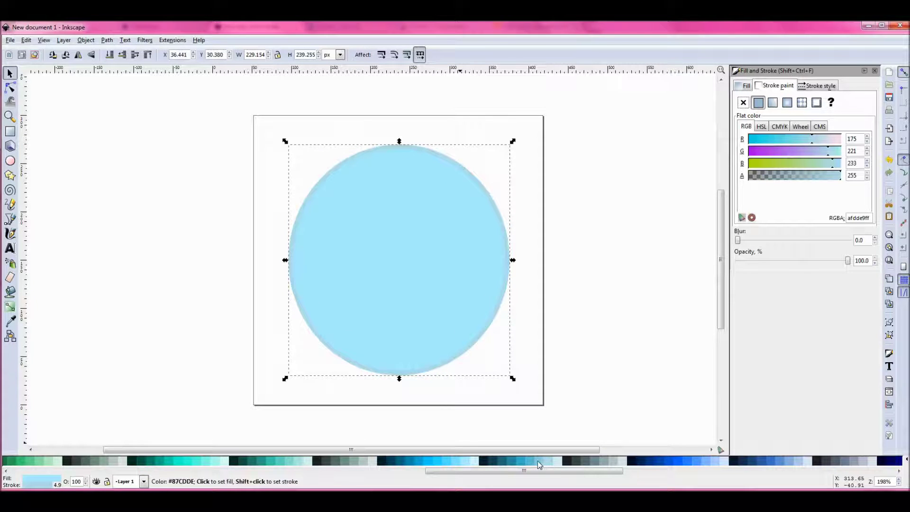
pyautogui.keyDown('shift'); pyautogui.click(539, 464); pyautogui.keyUp('shift')
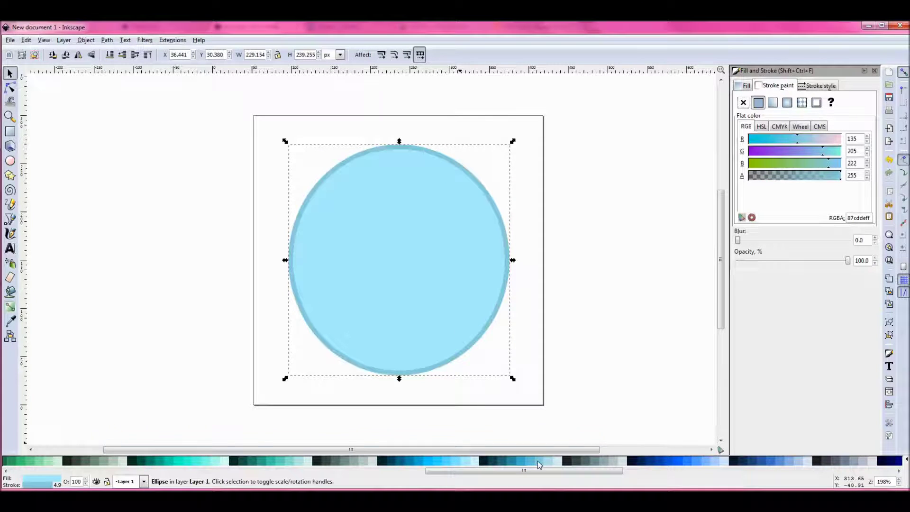
# Try linear and radial outline gradients, then settle on flat pale blue d5f6ff.
pyautogui.click(775, 103)
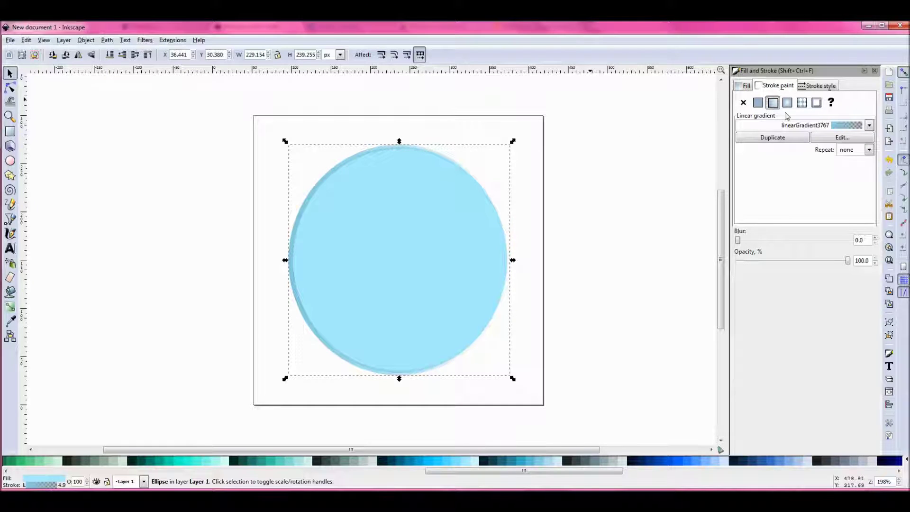
pyautogui.click(788, 102)
pyautogui.click(759, 102)
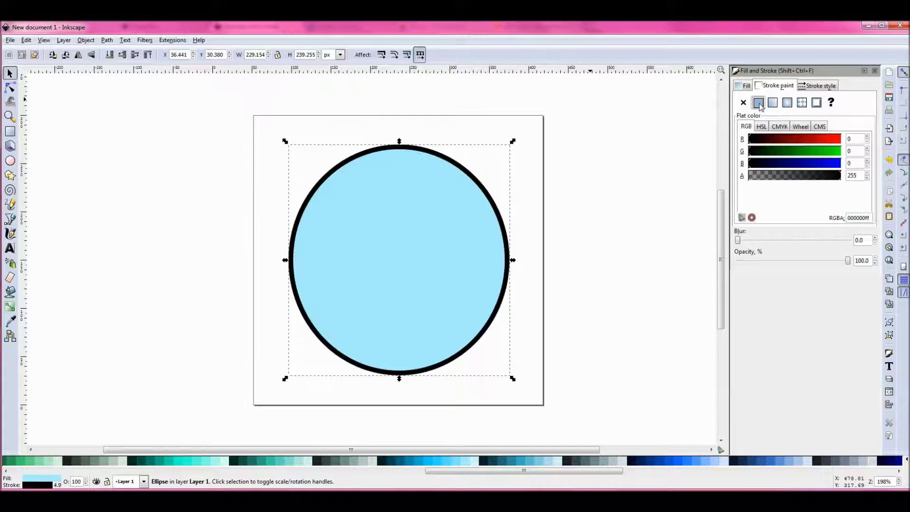
pyautogui.keyDown('shift'); pyautogui.click(475, 461); pyautogui.keyUp('shift')
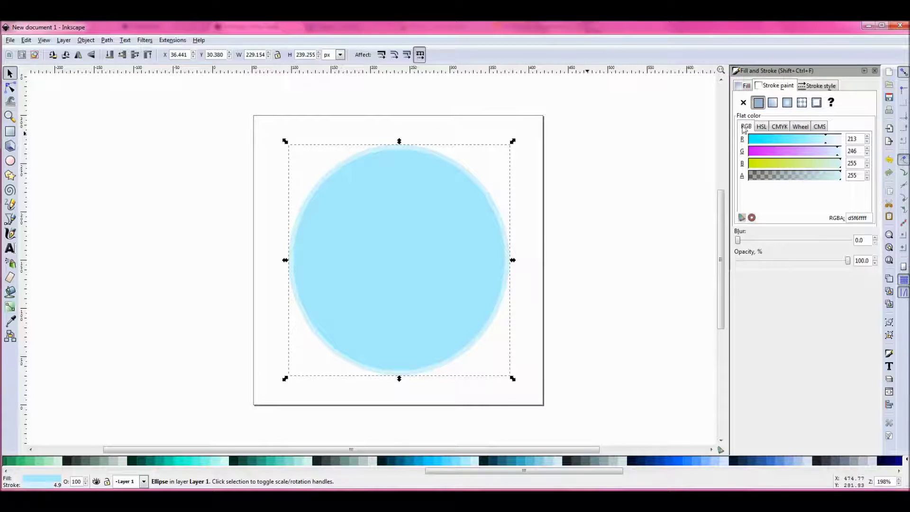
# Adjust the outline width from 21.2 px down to 7.1 px.
pyautogui.click(830, 87)
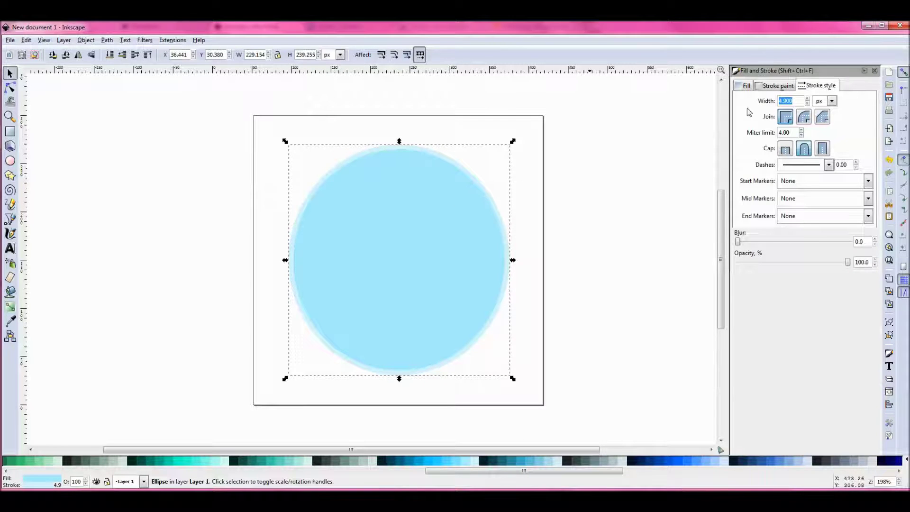
pyautogui.write('21.2')
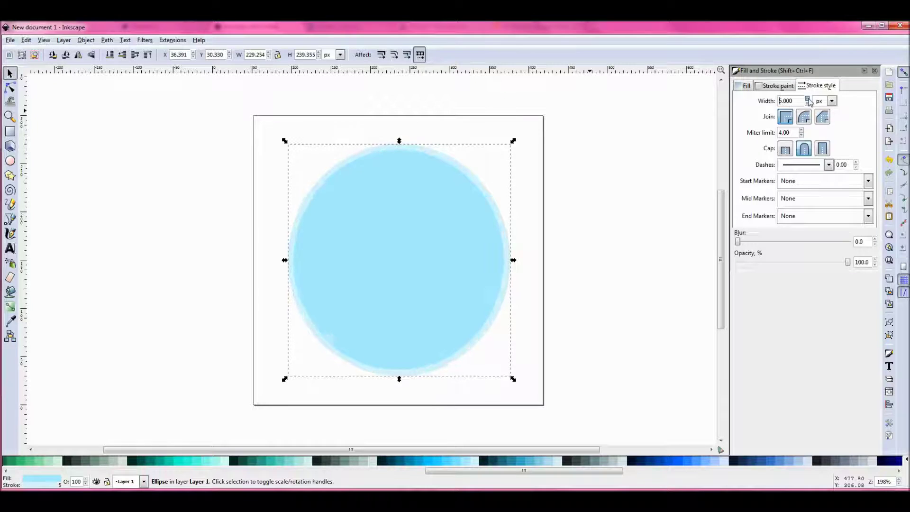
pyautogui.press('Return')
pyautogui.click(808, 103)
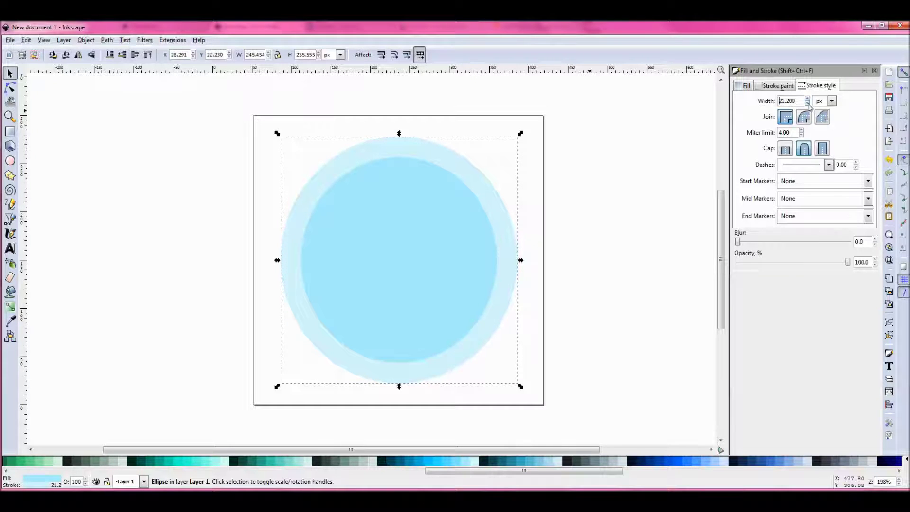
pyautogui.moveTo(809, 105); pyautogui.dragTo(808, 99)
pyautogui.click(808, 99)
pyautogui.click(809, 99)
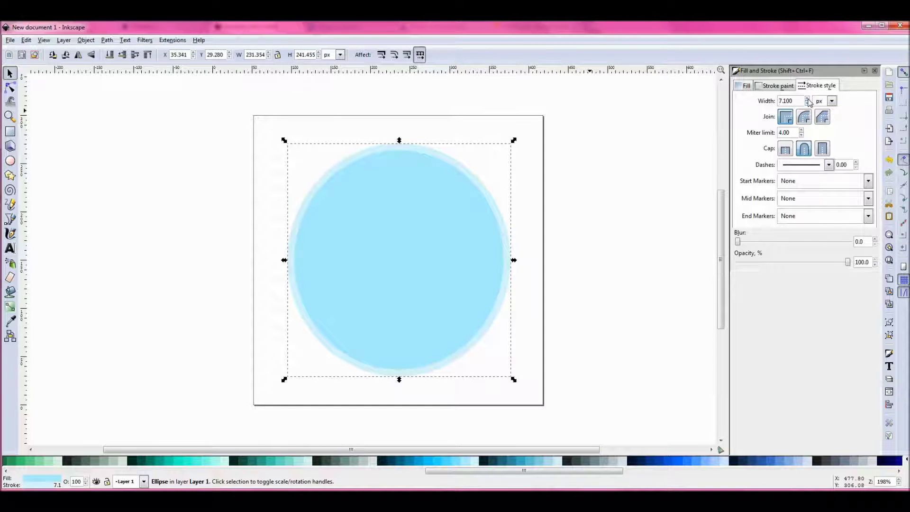
# Try a couple of dash patterns on the outline, then return it to a solid line.
pyautogui.click(828, 166)
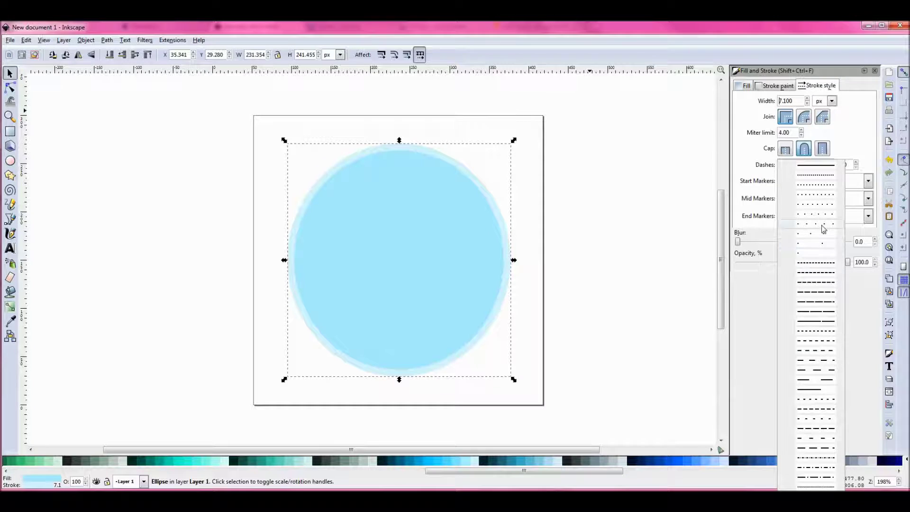
pyautogui.click(818, 429)
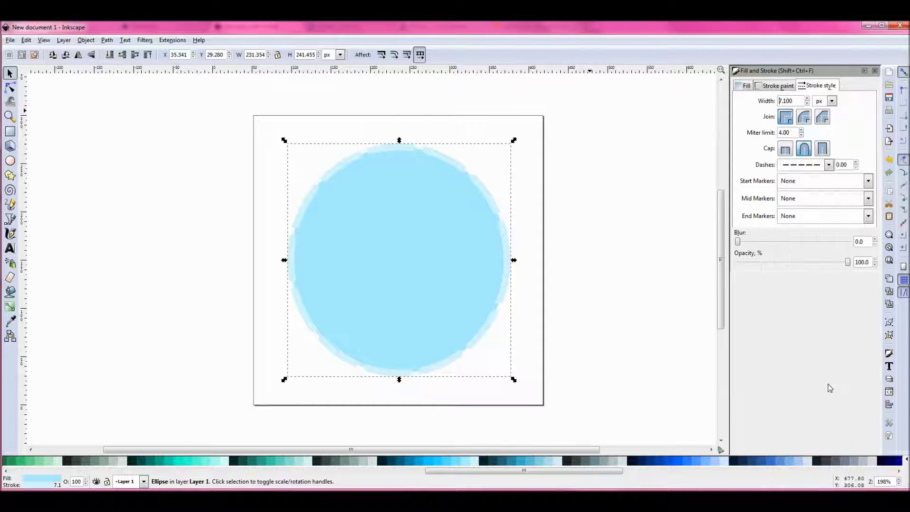
pyautogui.click(829, 166)
pyautogui.click(818, 86)
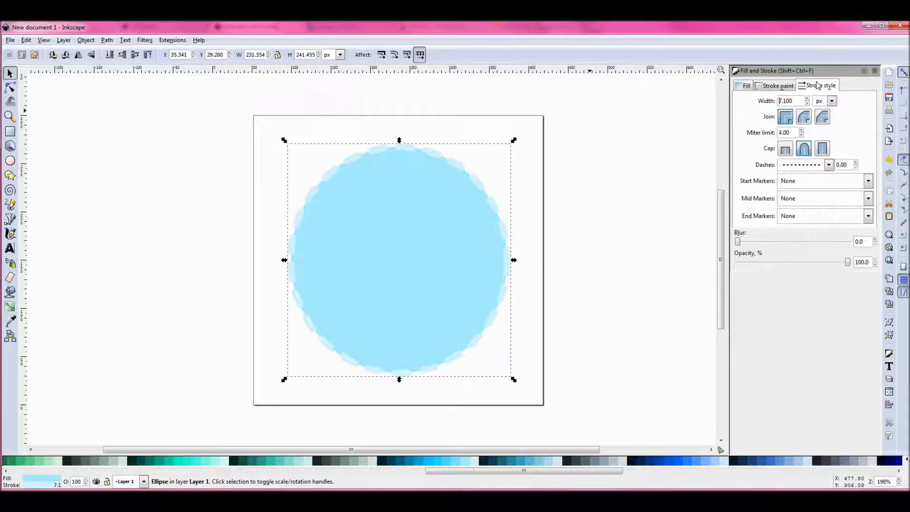
pyautogui.click(830, 165)
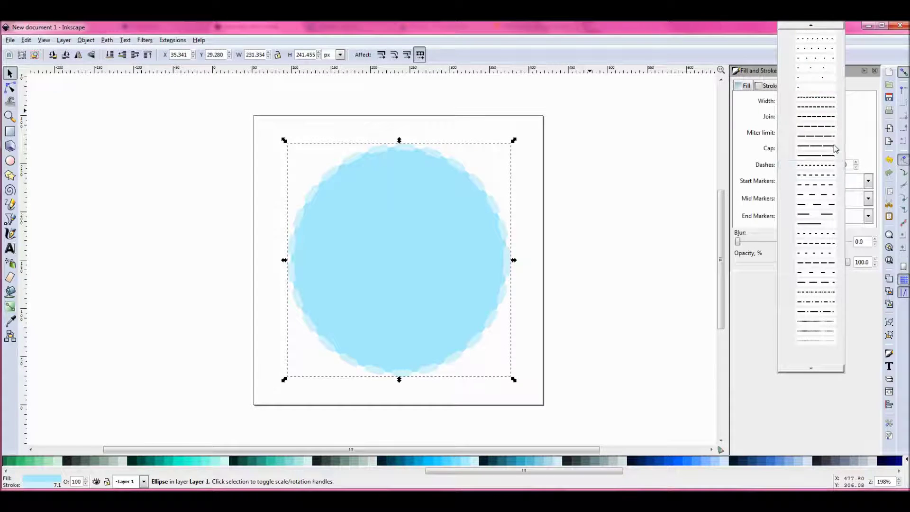
pyautogui.moveTo(828, 29)
pyautogui.click(826, 28)
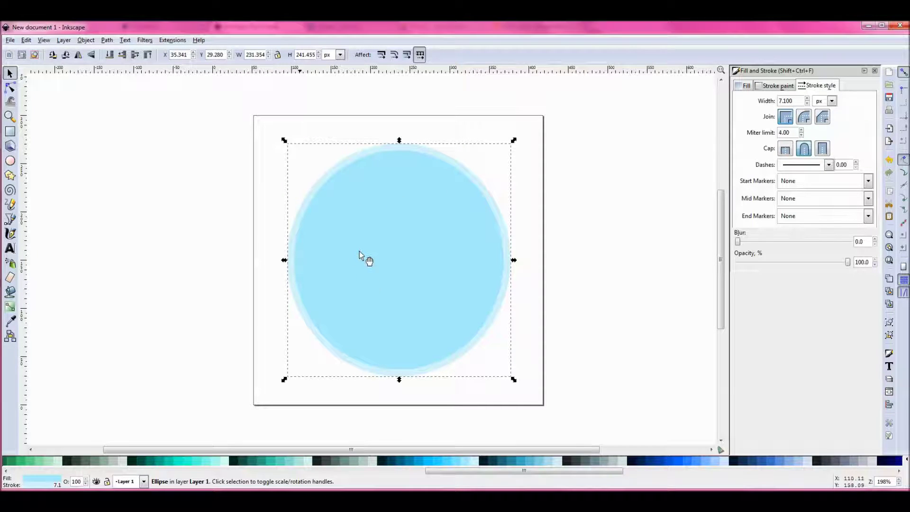
# Duplicate the circle and give the copy a dark navy #00222B fill and outline.
pyautogui.rightClick(394, 230)
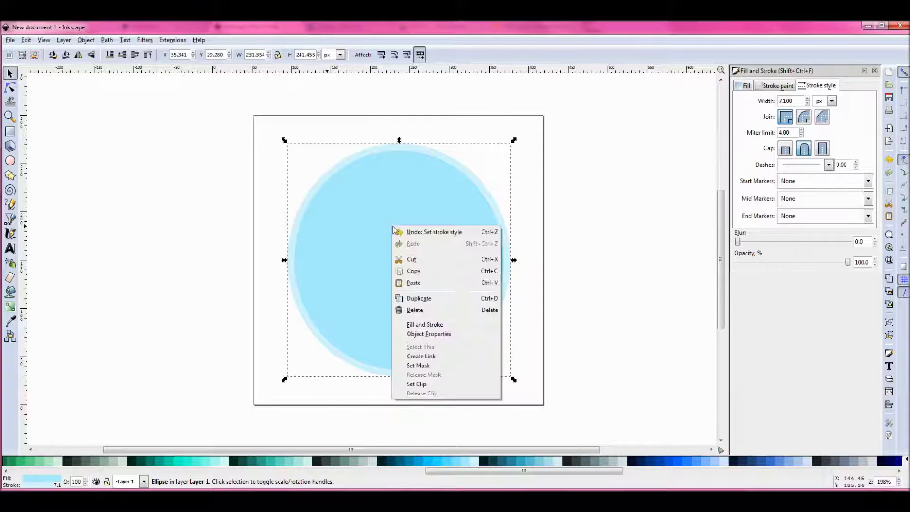
pyautogui.click(433, 299)
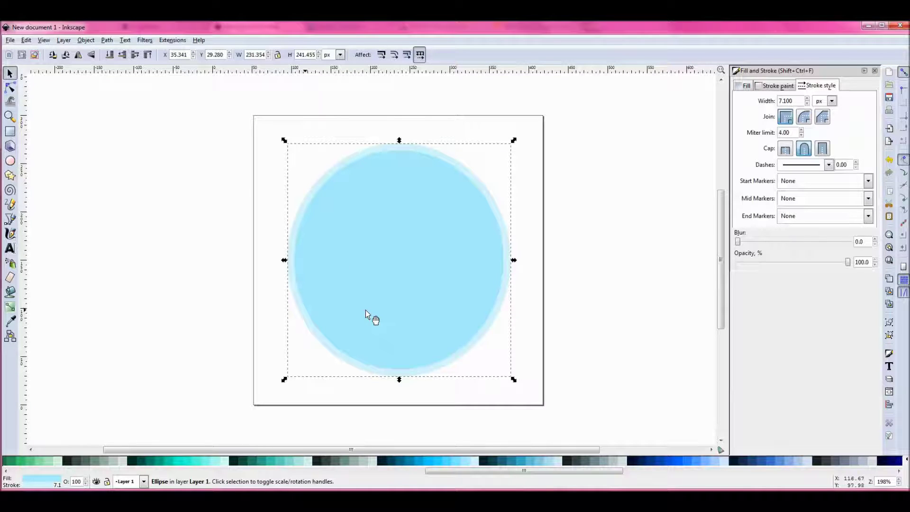
pyautogui.moveTo(368, 302); pyautogui.dragTo(416, 275)
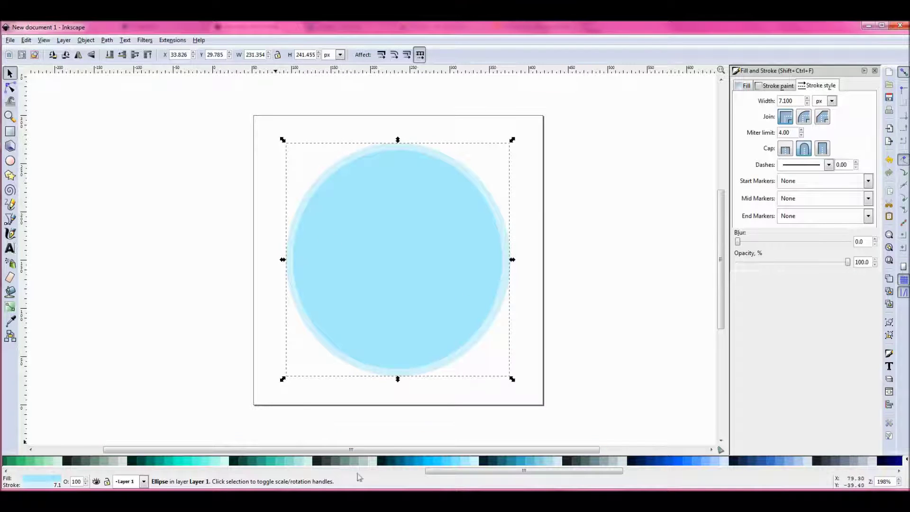
pyautogui.click(385, 462)
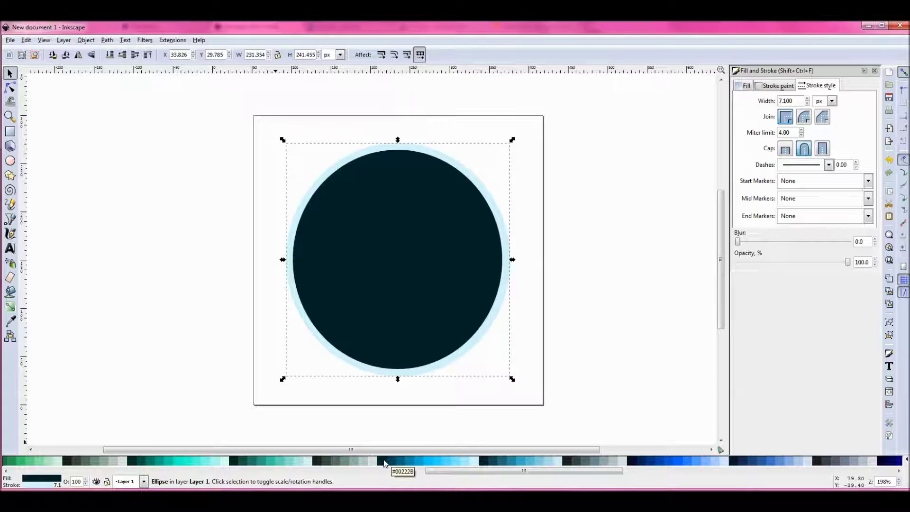
pyautogui.keyDown('shift'); pyautogui.click(385, 462); pyautogui.keyUp('shift')
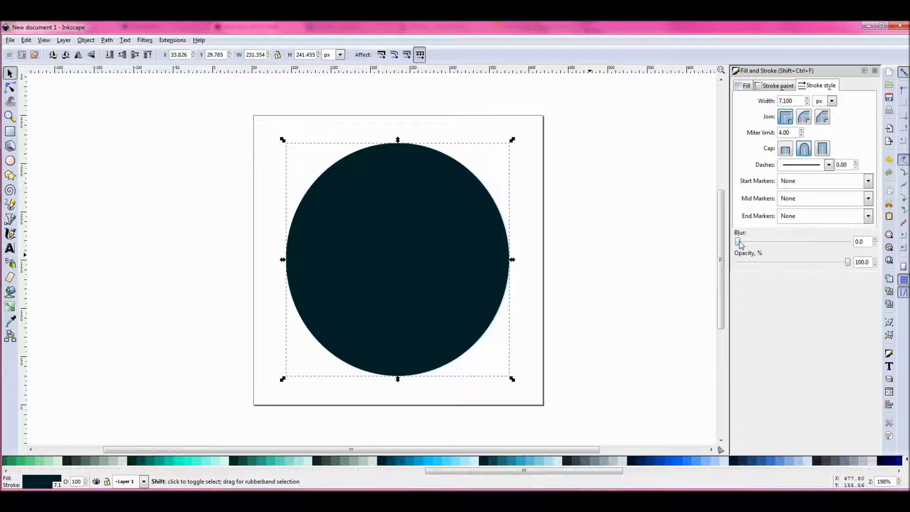
# Blur the dark copy by 3.0 and lower it beneath the light blue circle.
pyautogui.moveTo(741, 244); pyautogui.dragTo(749, 245)
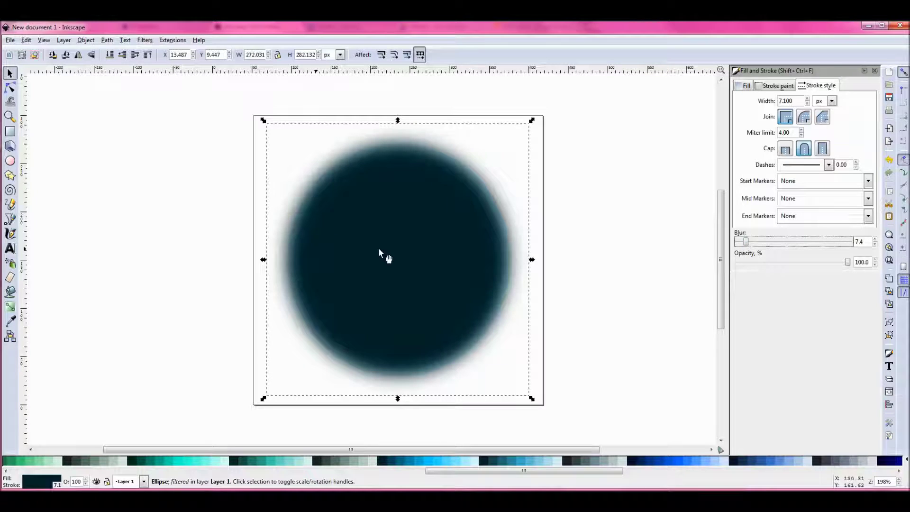
pyautogui.click(866, 241)
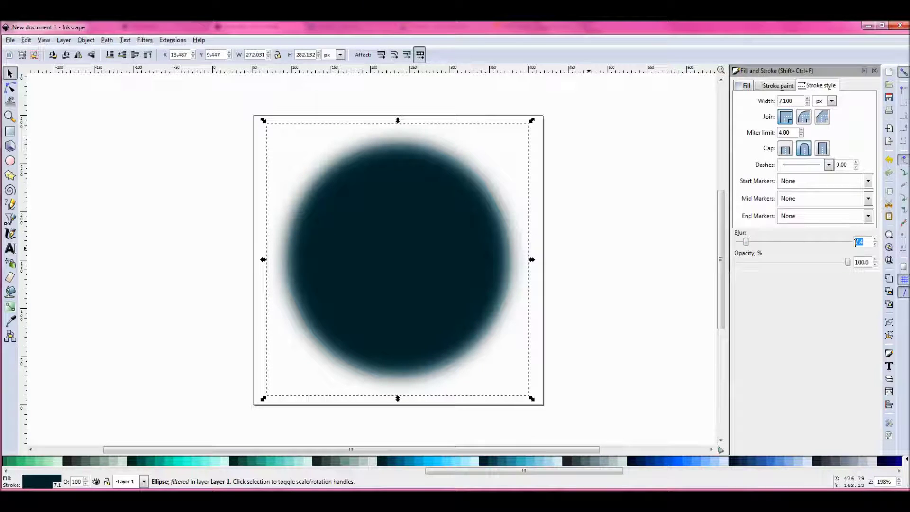
pyautogui.write('3')
pyautogui.press('Return')
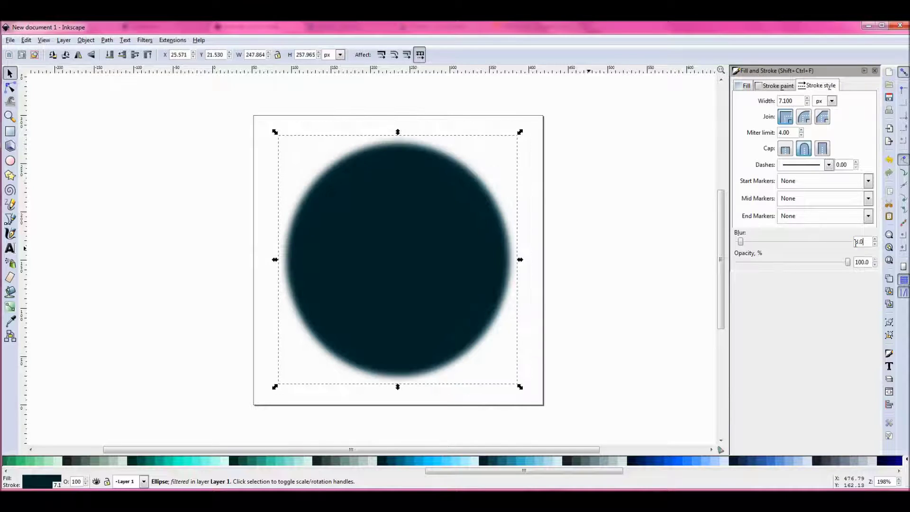
pyautogui.rightClick(406, 220)
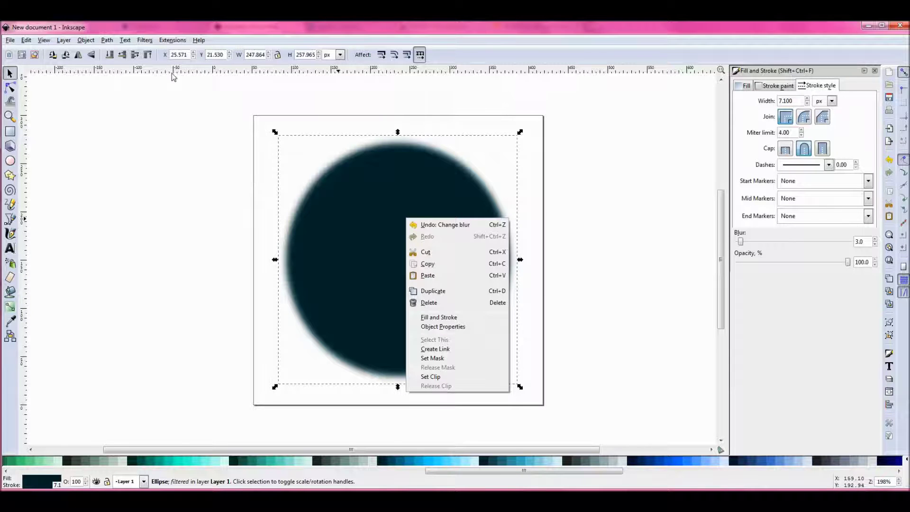
pyautogui.click(109, 56)
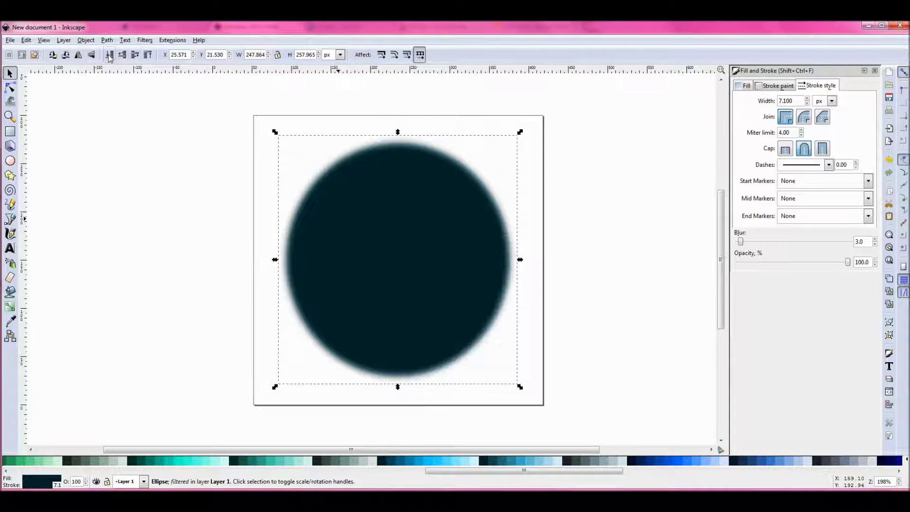
pyautogui.click(108, 56)
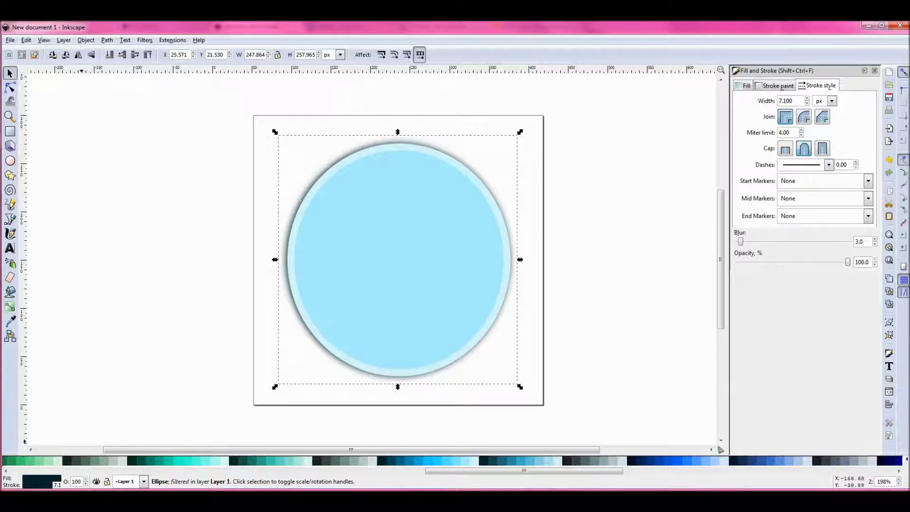
# Change the light blue circle's outline to match its light blue fill.
pyautogui.click(605, 262)
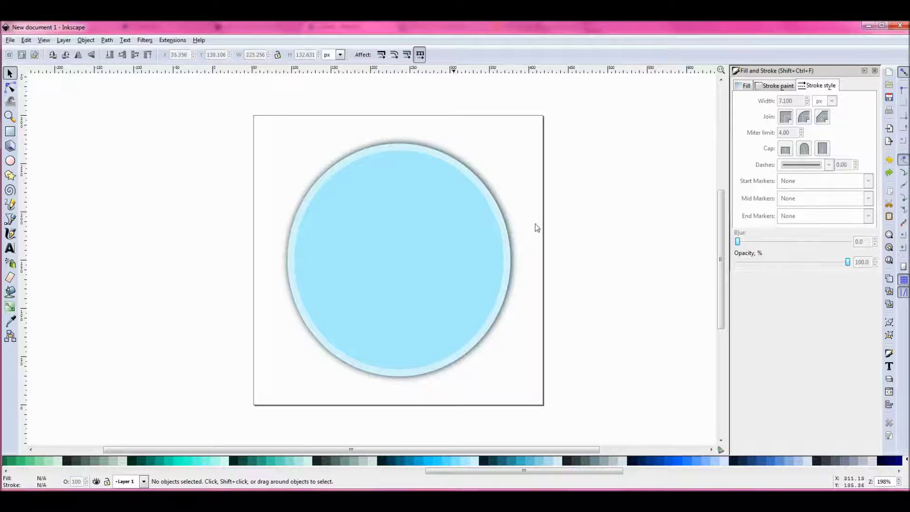
pyautogui.click(370, 266)
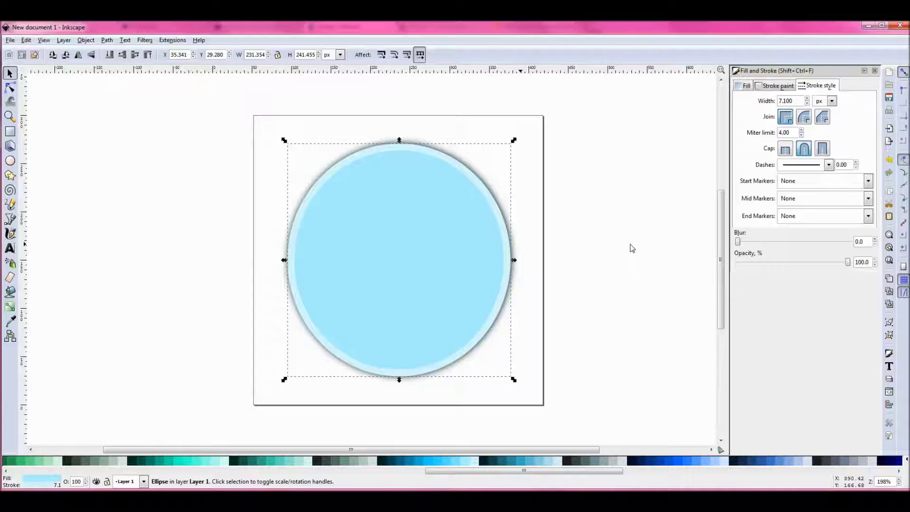
pyautogui.press('Escape')
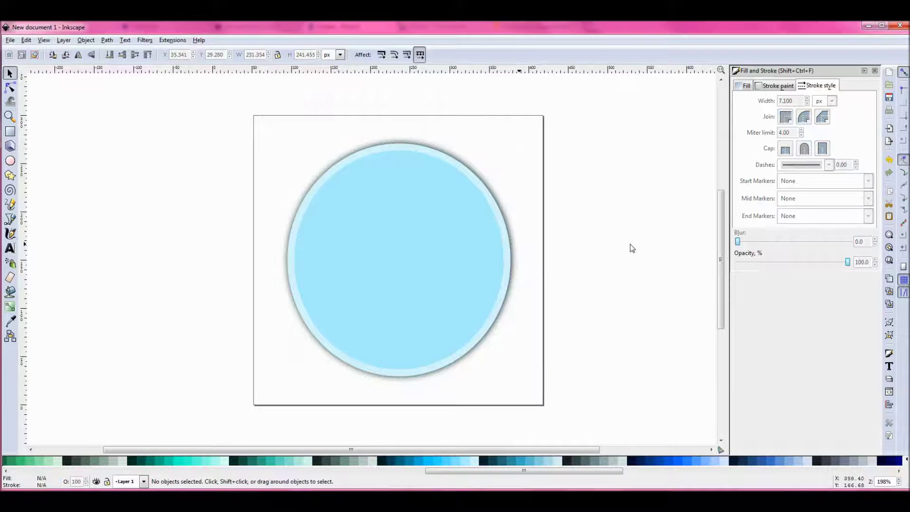
pyautogui.click(328, 315)
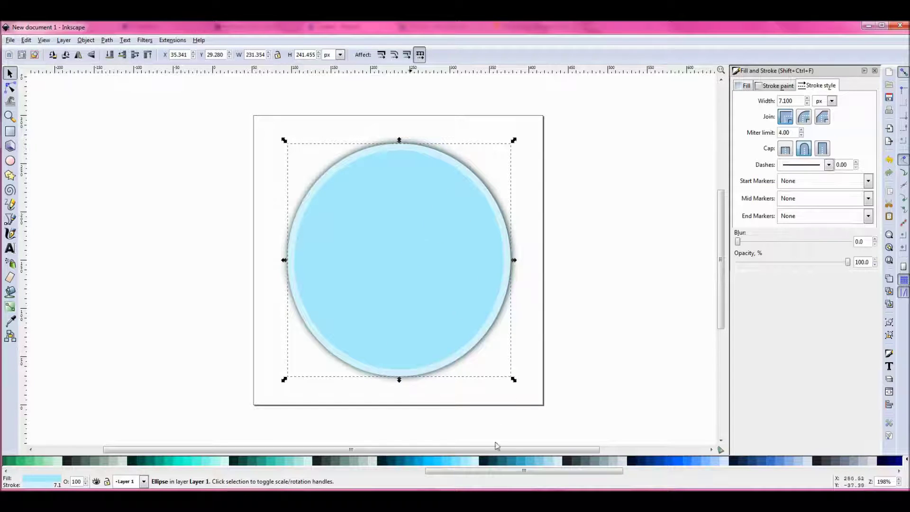
pyautogui.keyDown('shift'); pyautogui.click(467, 462); pyautogui.keyUp('shift')
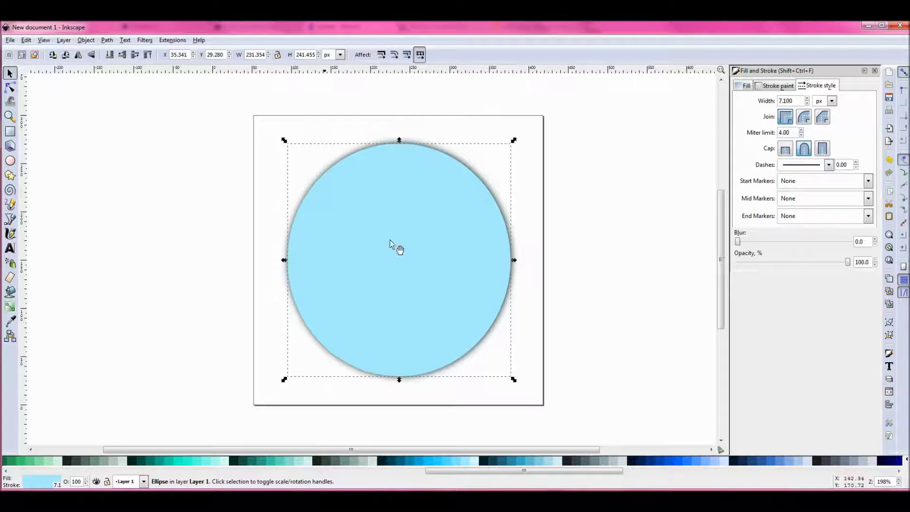
# Duplicate the circle in place and draw a slanted closed four-corner path over its upper half.
pyautogui.rightClick(361, 189)
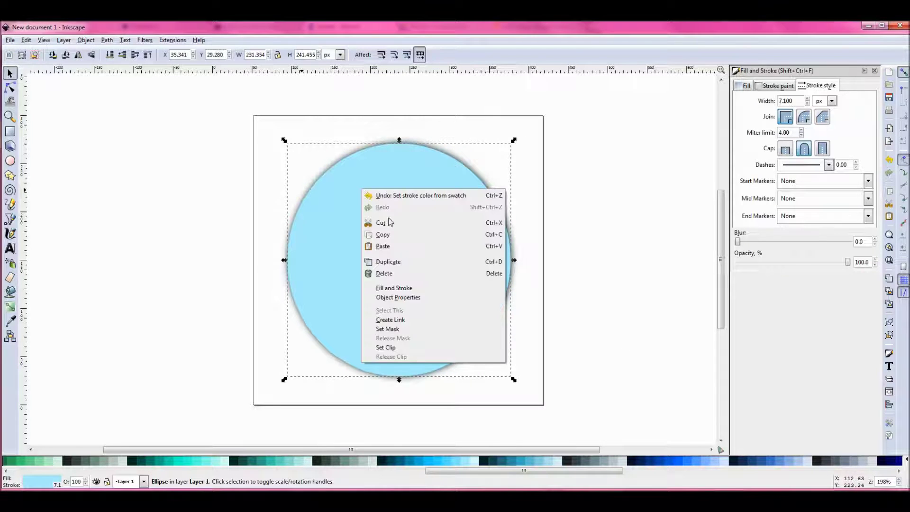
pyautogui.click(410, 264)
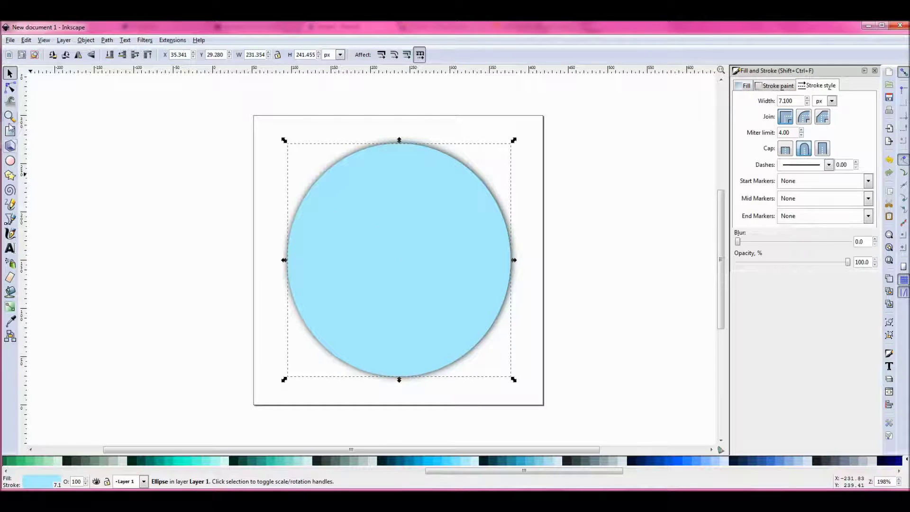
pyautogui.click(10, 220)
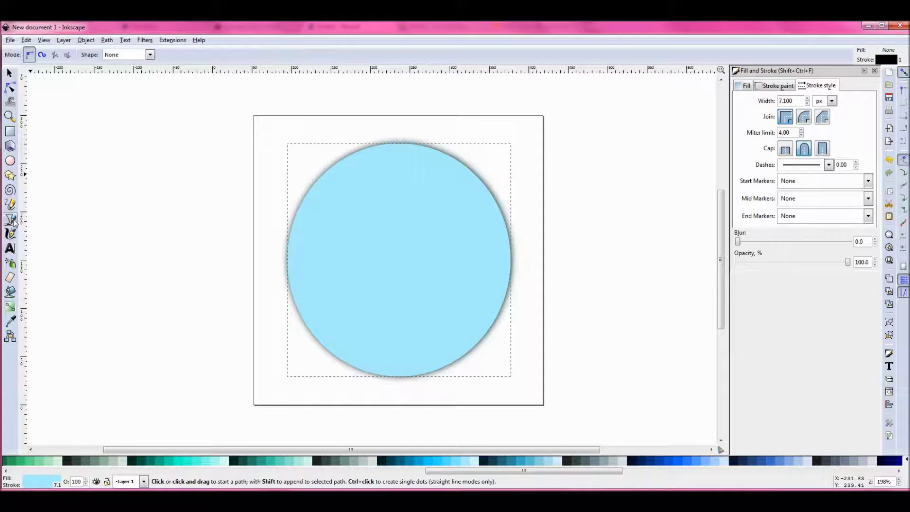
pyautogui.click(245, 132)
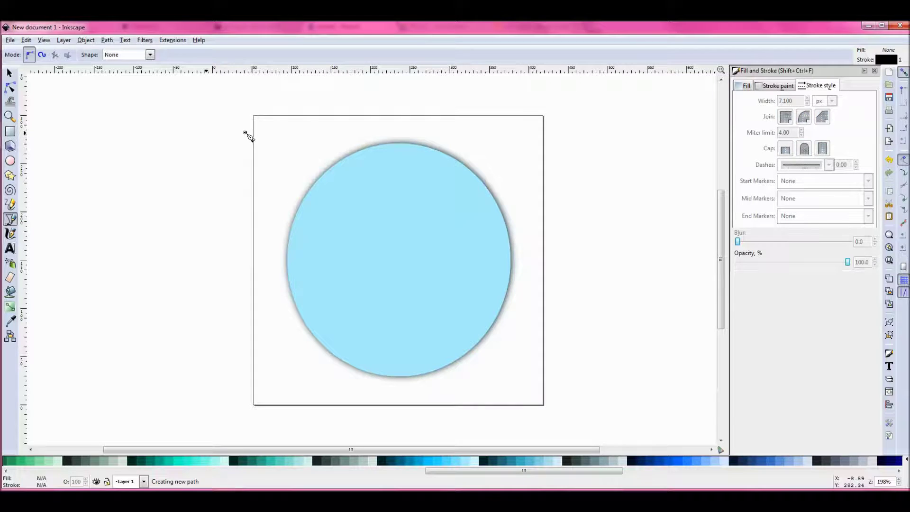
pyautogui.click(552, 116)
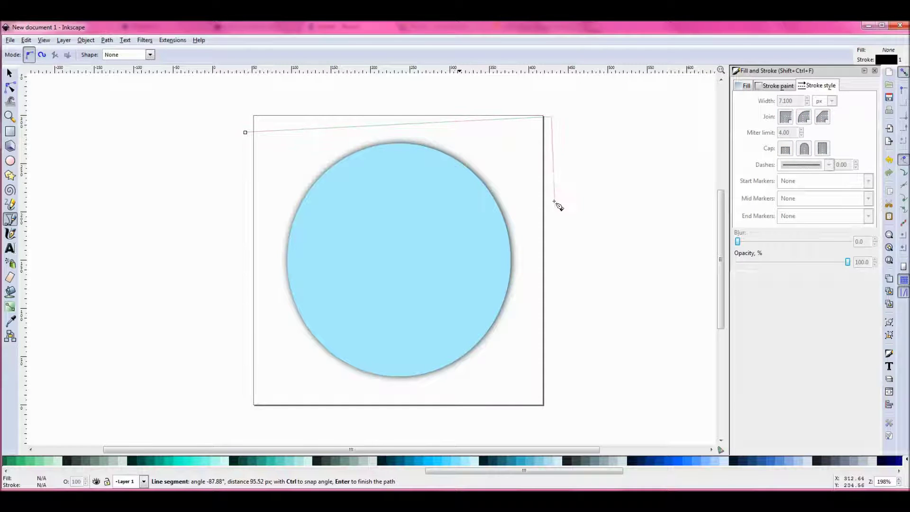
pyautogui.click(561, 249)
pyautogui.click(245, 295)
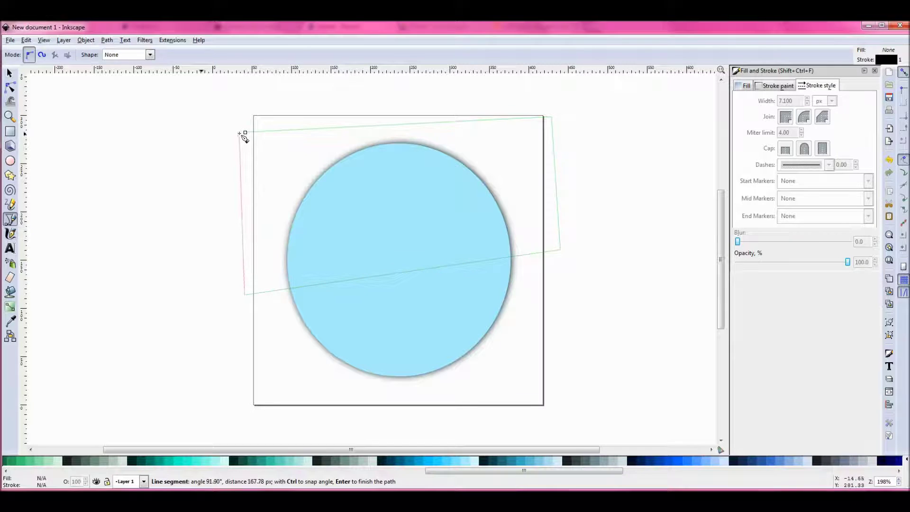
pyautogui.click(245, 132)
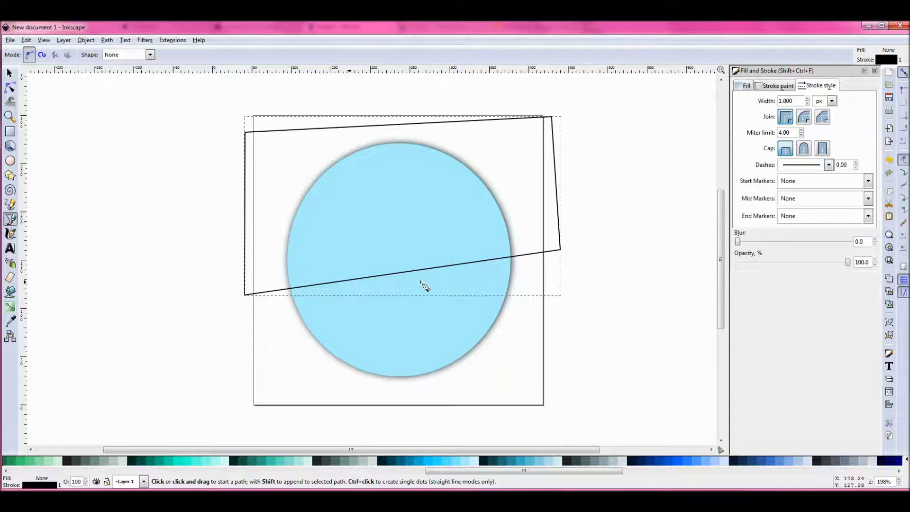
# Bend the tilted outline's bottom edge upward into a smooth arc across the circle.
pyautogui.click(11, 89)
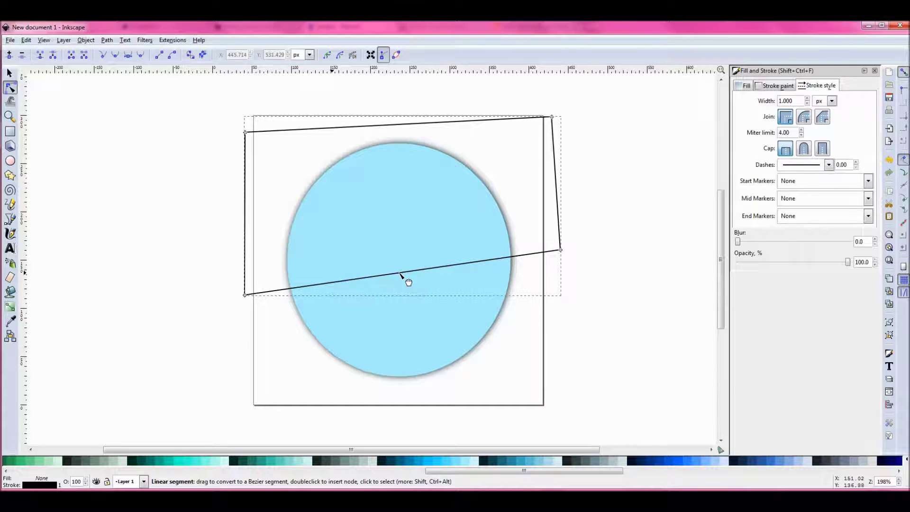
pyautogui.click(9, 73)
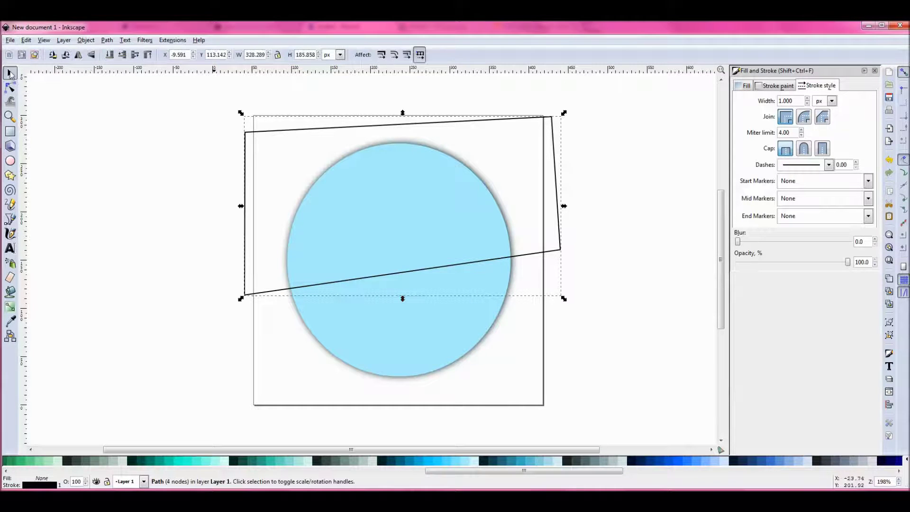
pyautogui.click(10, 88)
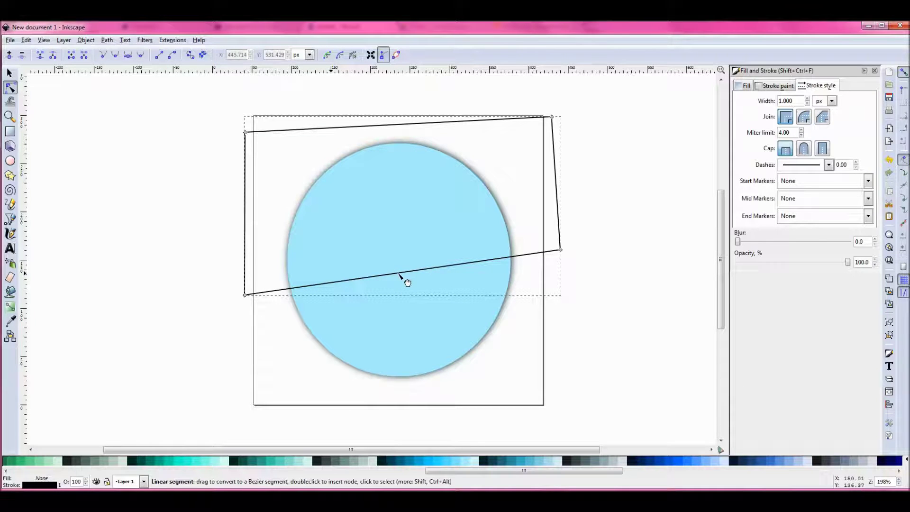
pyautogui.moveTo(402, 273); pyautogui.dragTo(409, 243)
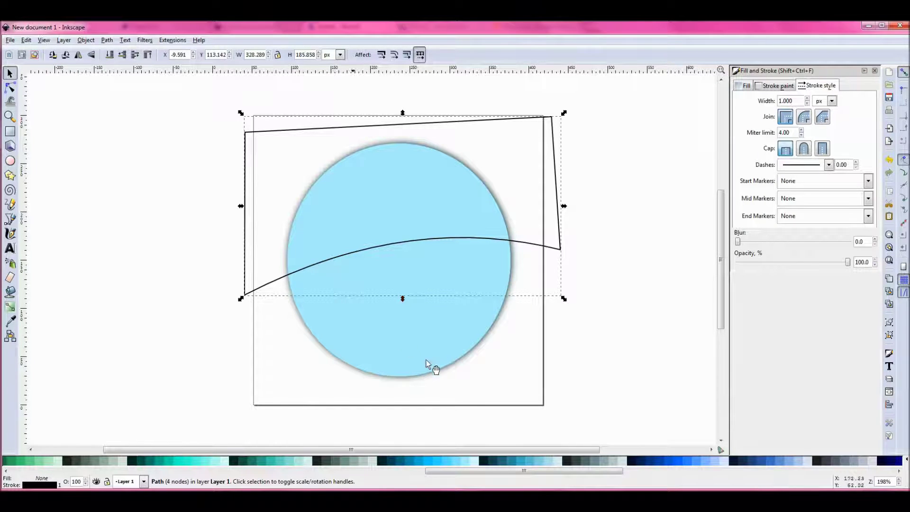
pyautogui.press('shift')
# Intersect the curved outline with the circle copy, leaving a 229.6 × 138 px cap.
pyautogui.keyDown('shift'); pyautogui.click(402, 345); pyautogui.keyUp('shift')
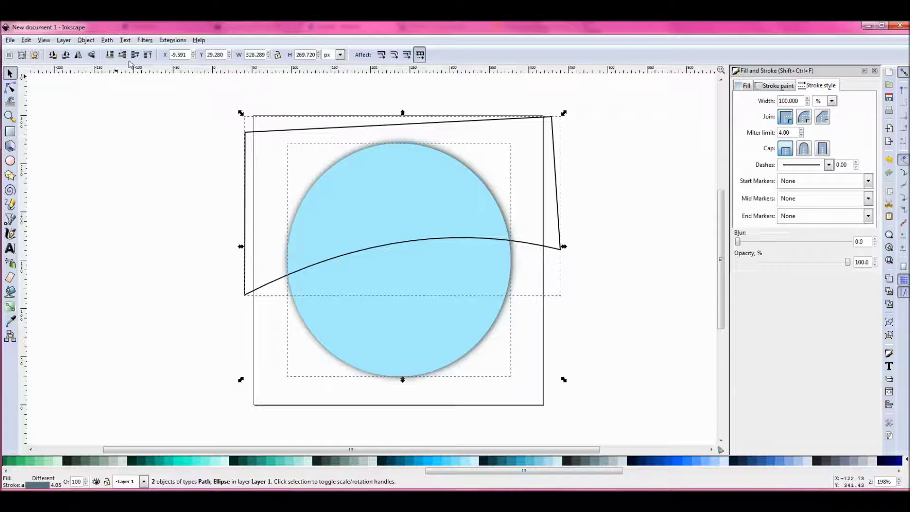
pyautogui.click(107, 40)
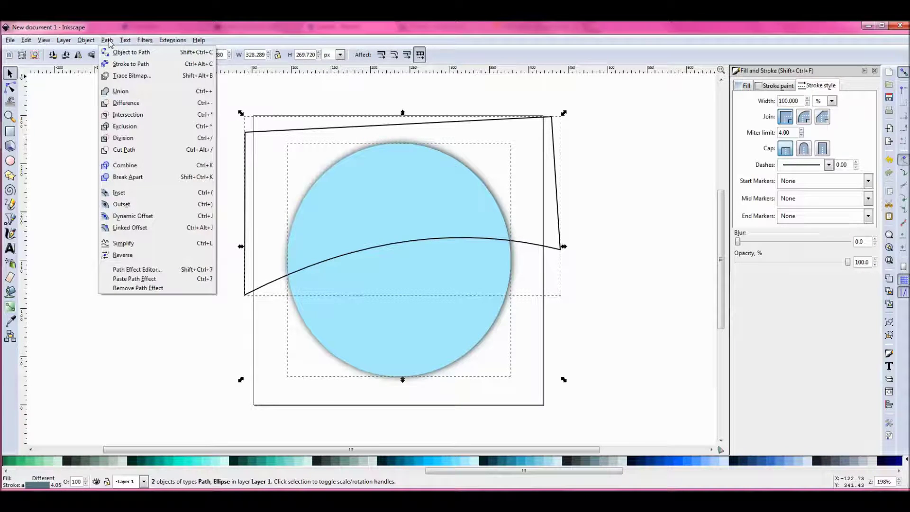
pyautogui.click(150, 117)
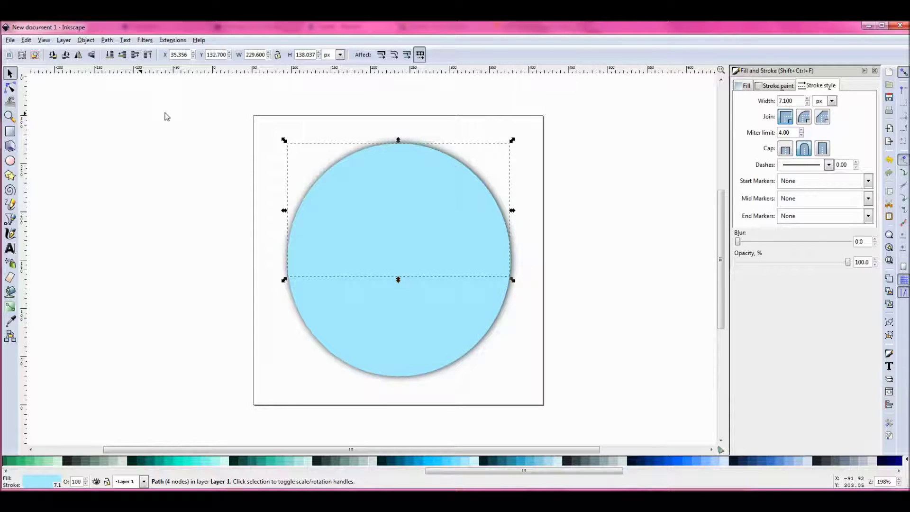
# Paint the cap's fill and stroke #00AAD4, then change its fill to a linear gradient.
pyautogui.click(417, 462)
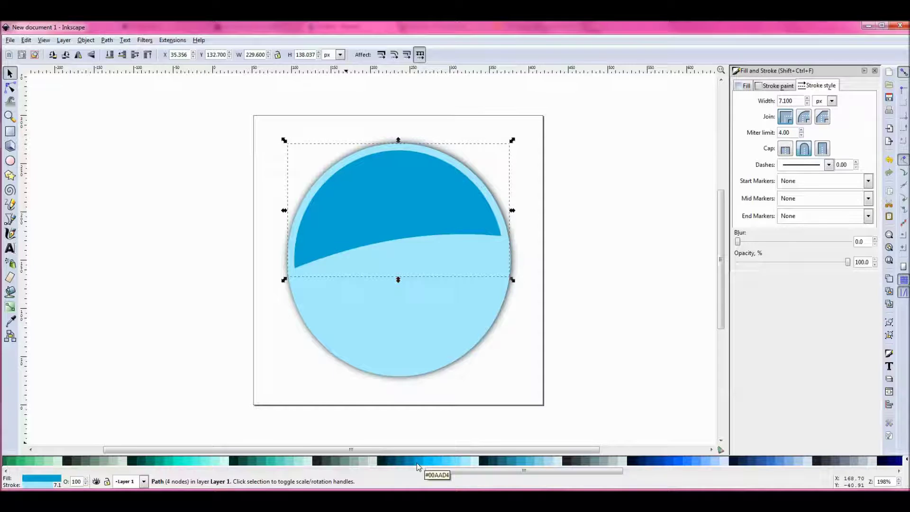
pyautogui.keyDown('shift'); pyautogui.click(422, 463); pyautogui.keyUp('shift')
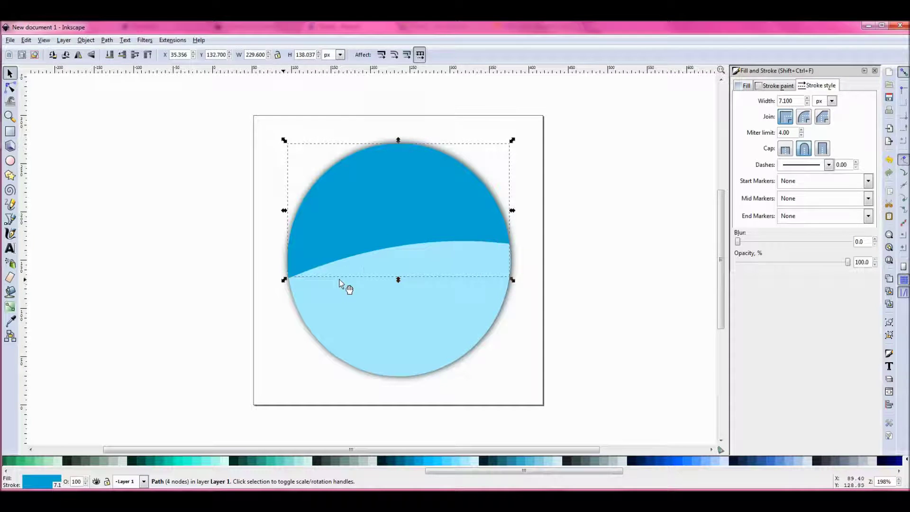
pyautogui.hotkey('ctrl', 'shift', 'f')
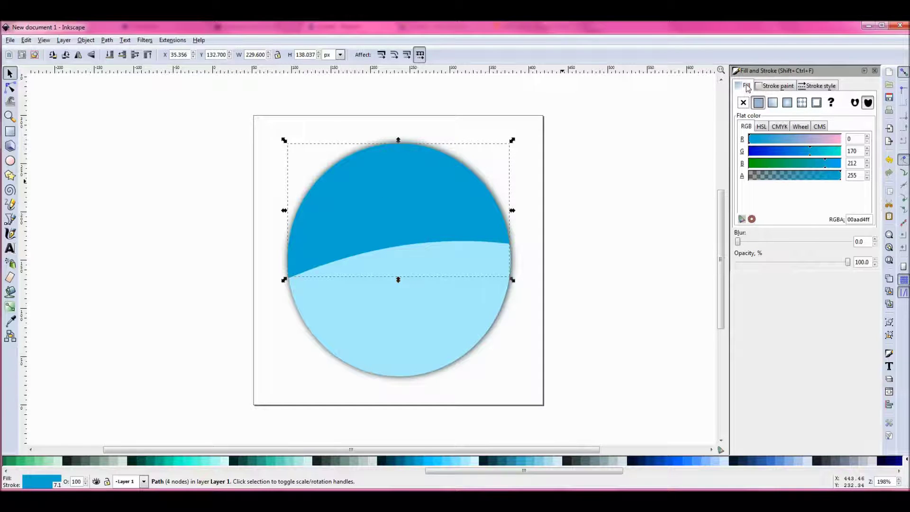
pyautogui.click(770, 105)
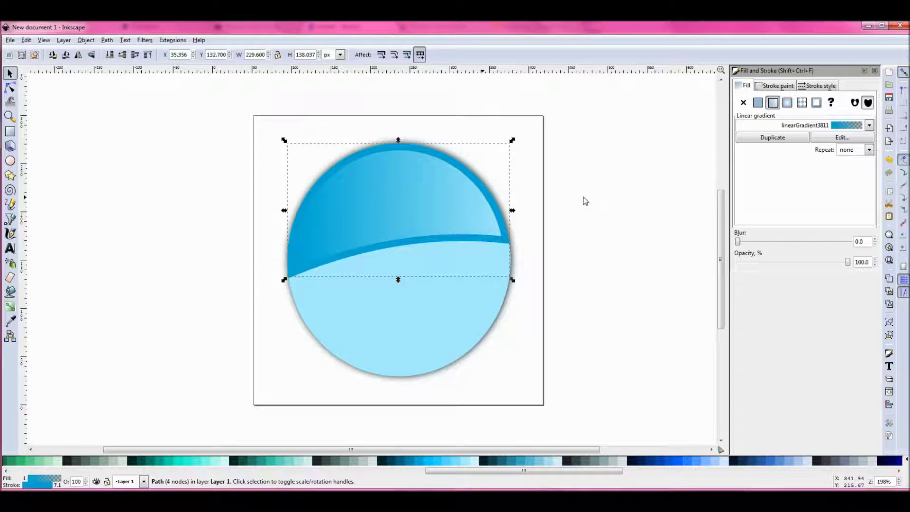
# Remove the gradient cap's outline and resize it to 228.561 × 134.473 px to fit the circle's top.
pyautogui.click(775, 87)
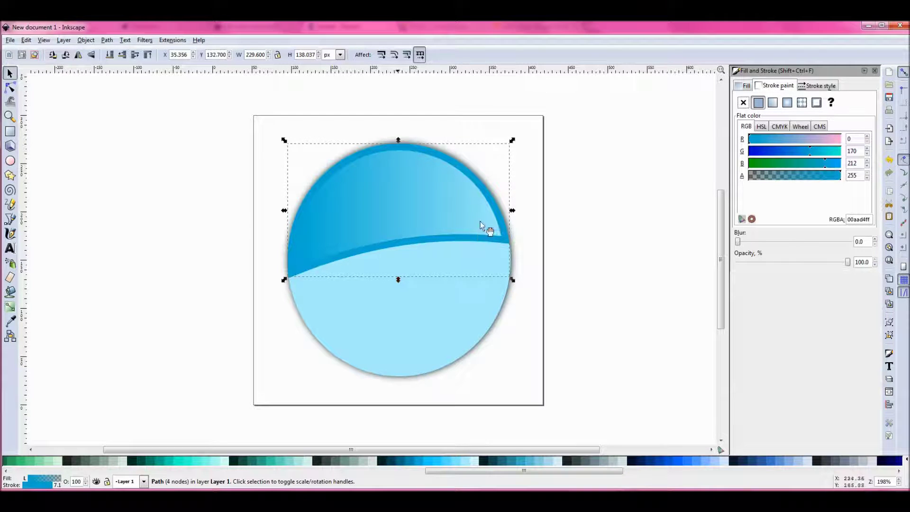
pyautogui.click(744, 104)
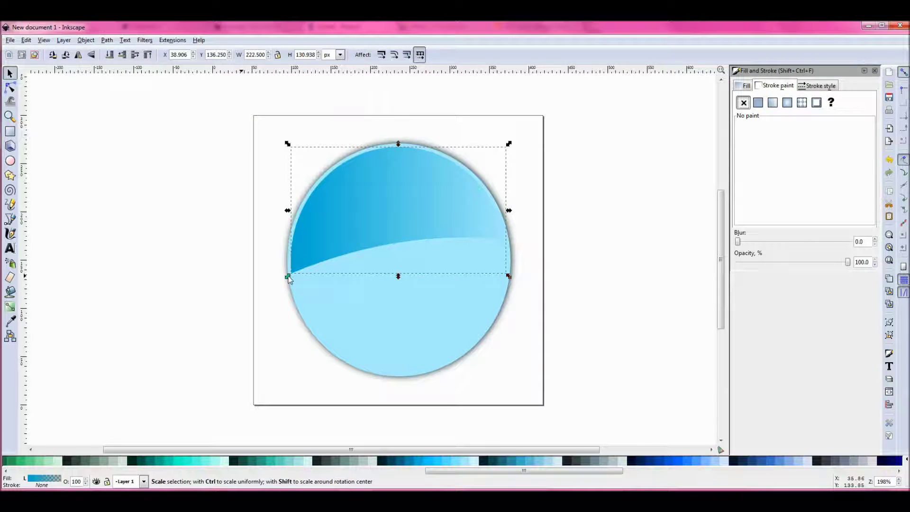
pyautogui.moveTo(289, 280); pyautogui.dragTo(285, 277)
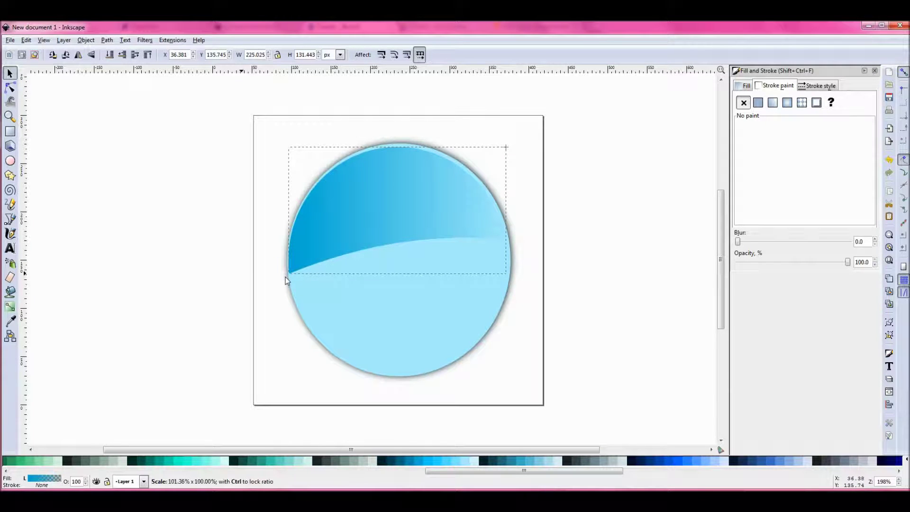
pyautogui.moveTo(510, 211); pyautogui.dragTo(514, 211)
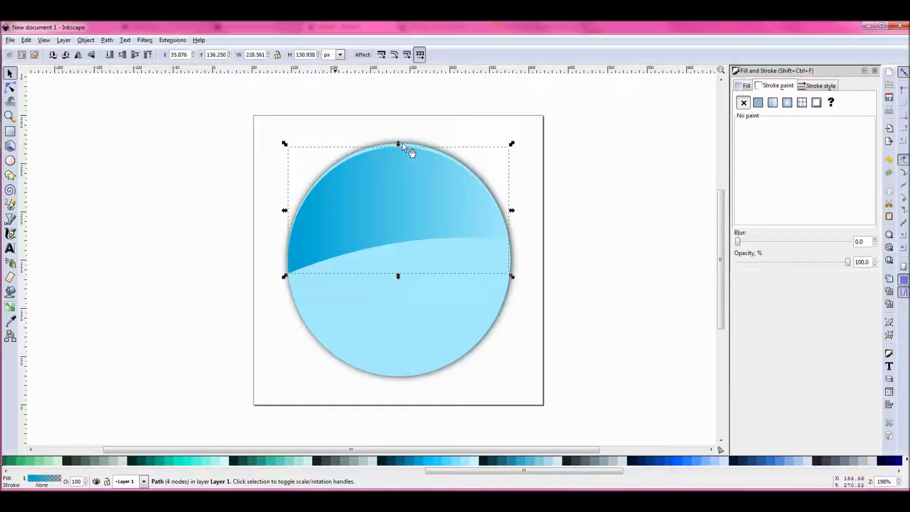
pyautogui.moveTo(399, 144); pyautogui.dragTo(400, 141)
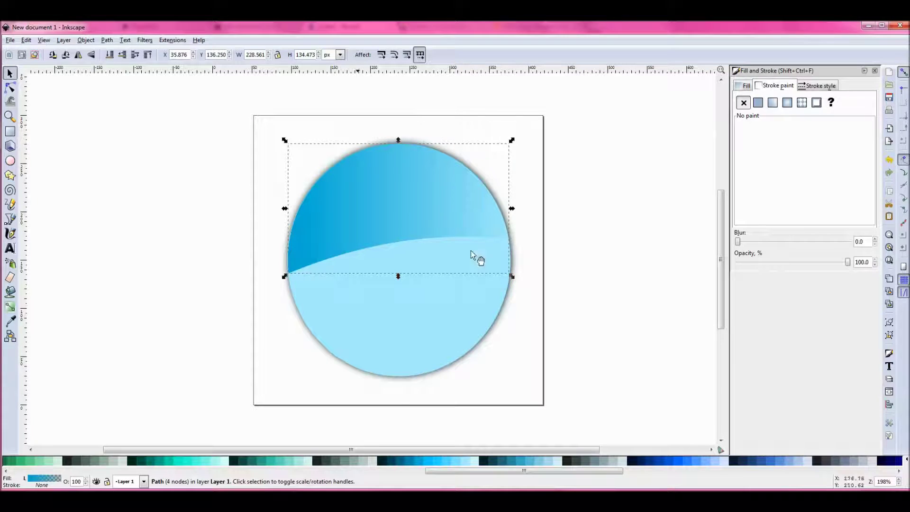
pyautogui.click(550, 297)
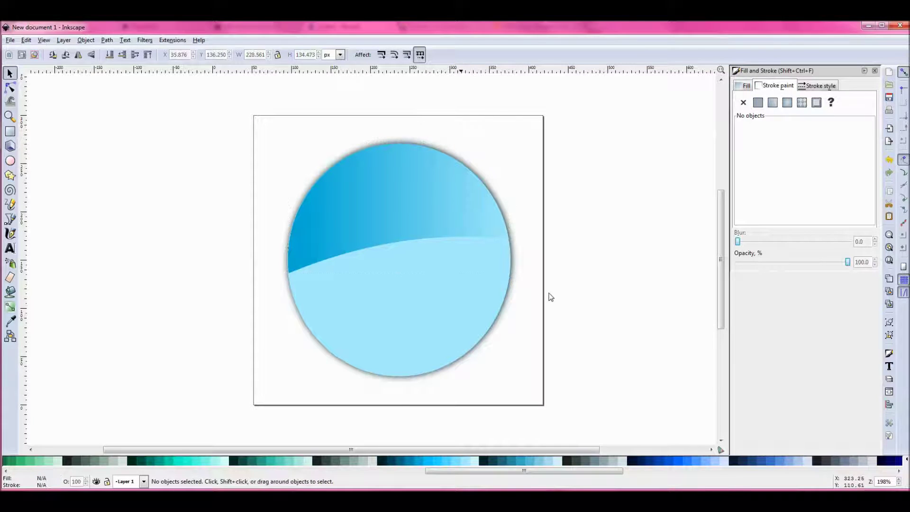
# Apply a 2.0 blur to the gradient cap for a soft glossy highlight.
pyautogui.click(370, 225)
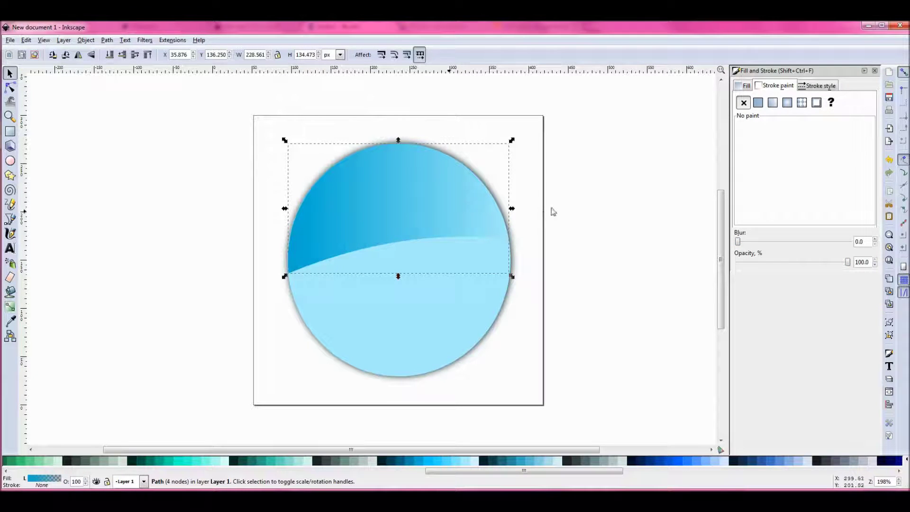
pyautogui.click(744, 86)
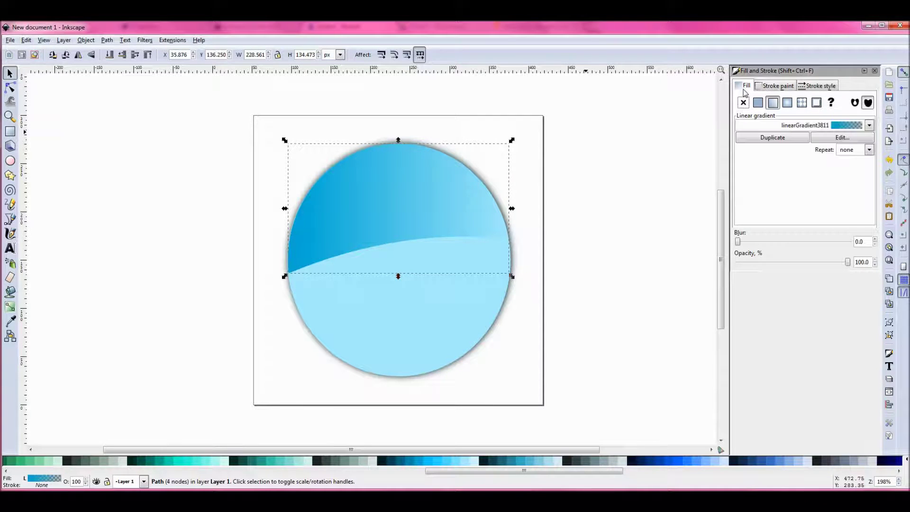
pyautogui.click(875, 239)
pyautogui.click(875, 240)
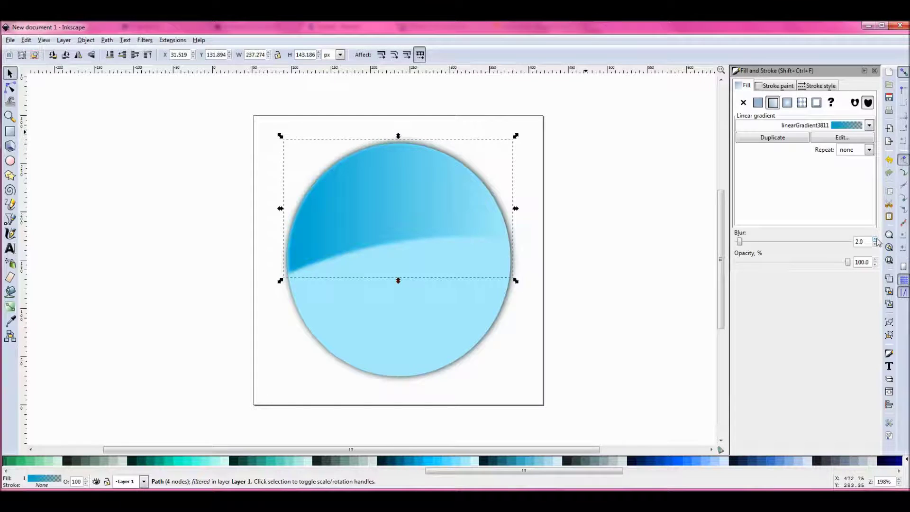
pyautogui.click(680, 252)
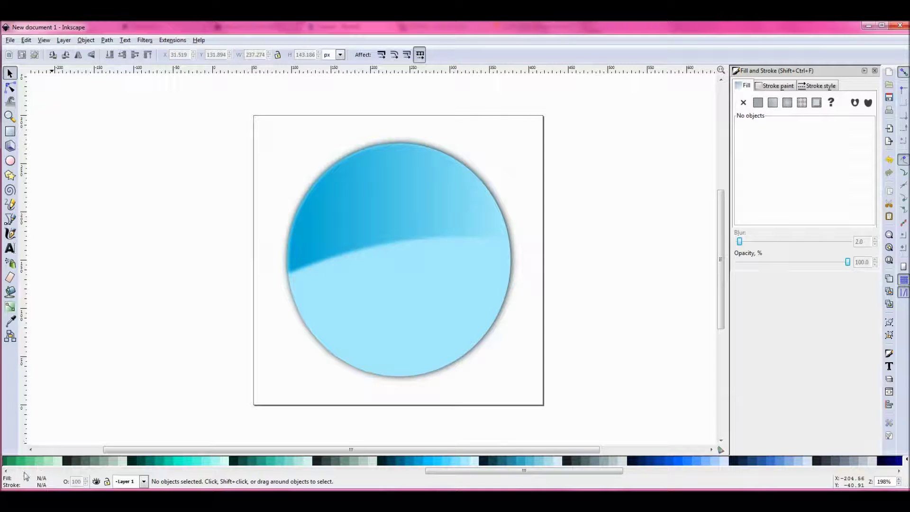
pyautogui.scroll(5, 453, 461)
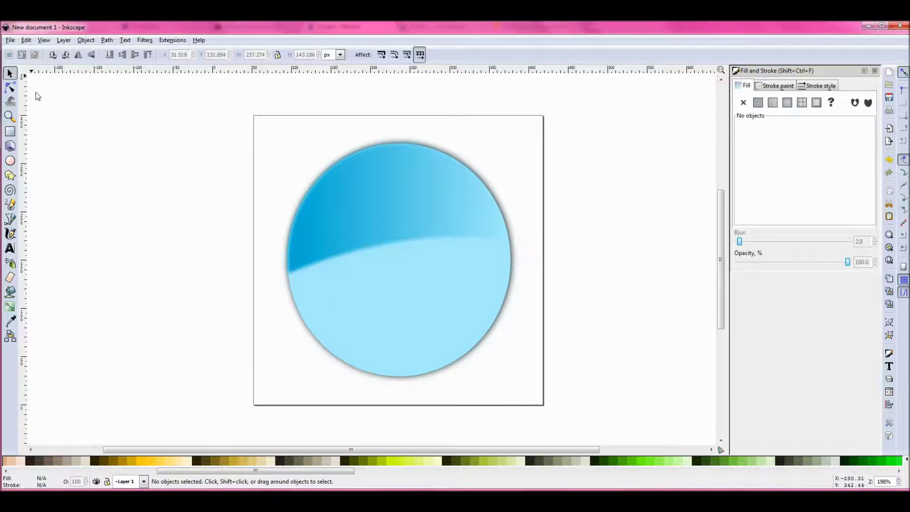
pyautogui.click(10, 39)
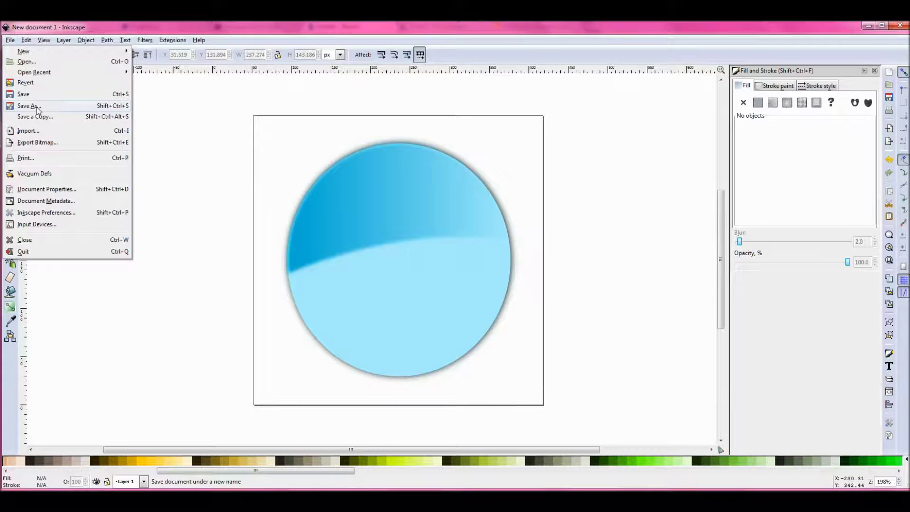
pyautogui.click(153, 200)
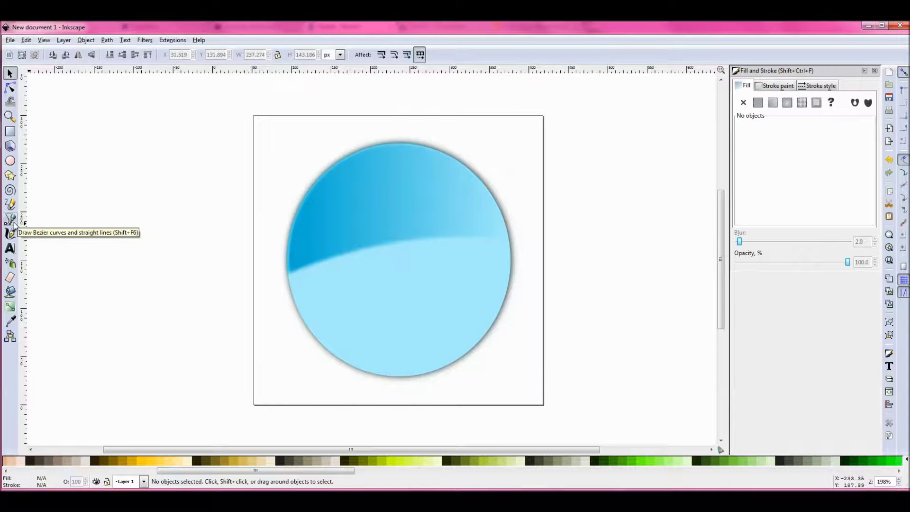
# Draw a closed eight-sided face outline, tapering toward its base, left of the page with the Bezier tool.
pyautogui.click(11, 219)
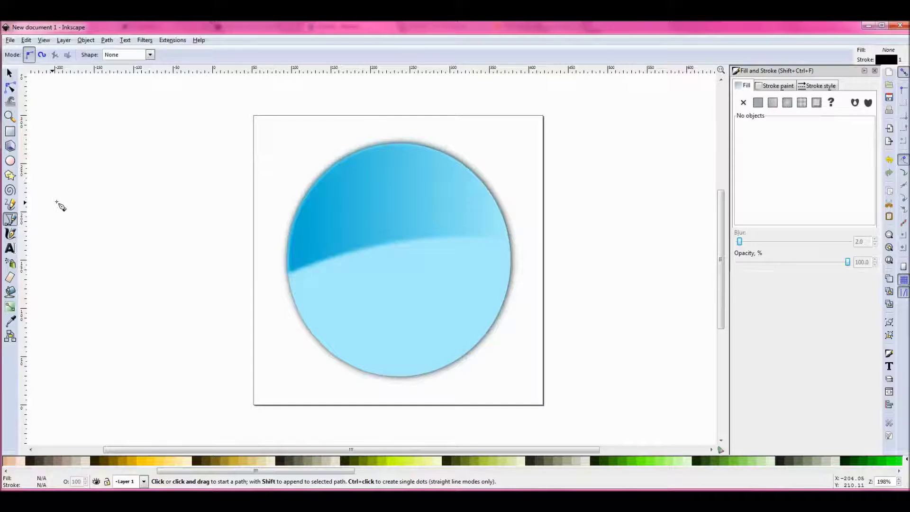
pyautogui.click(53, 167)
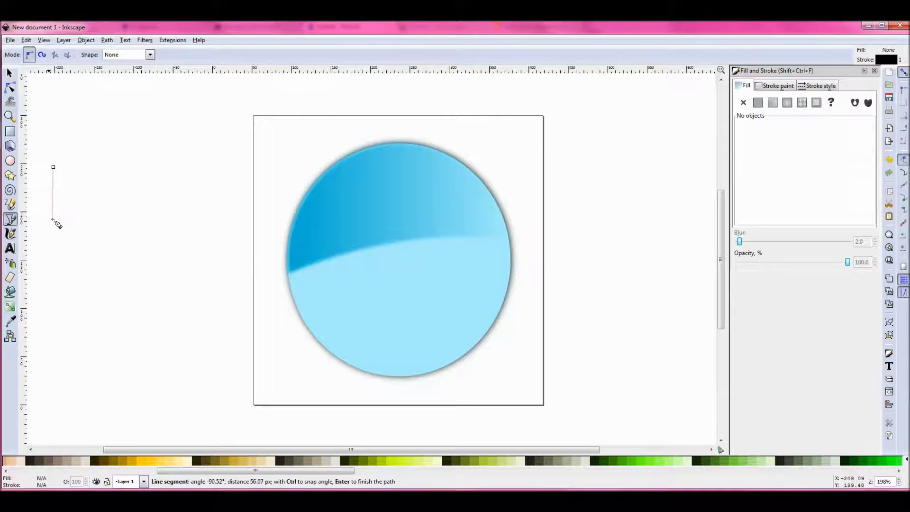
pyautogui.click(52, 226)
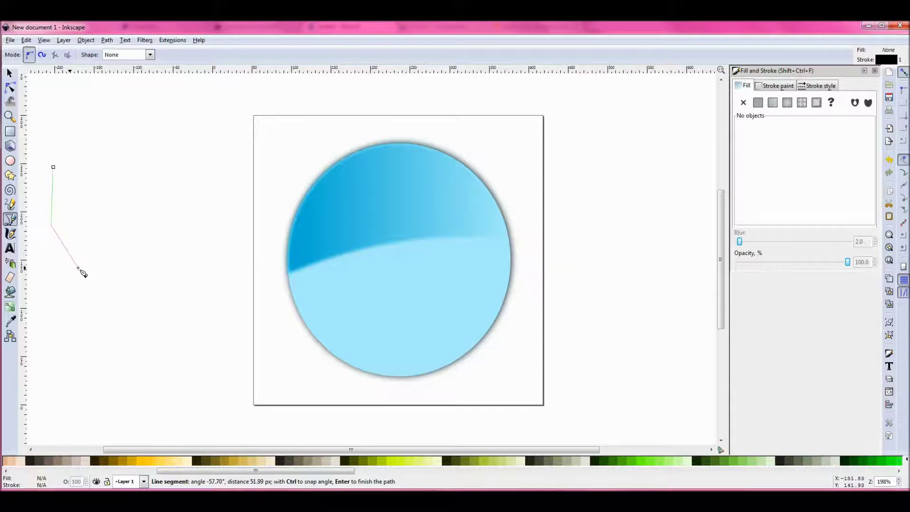
pyautogui.click(76, 262)
pyautogui.click(98, 262)
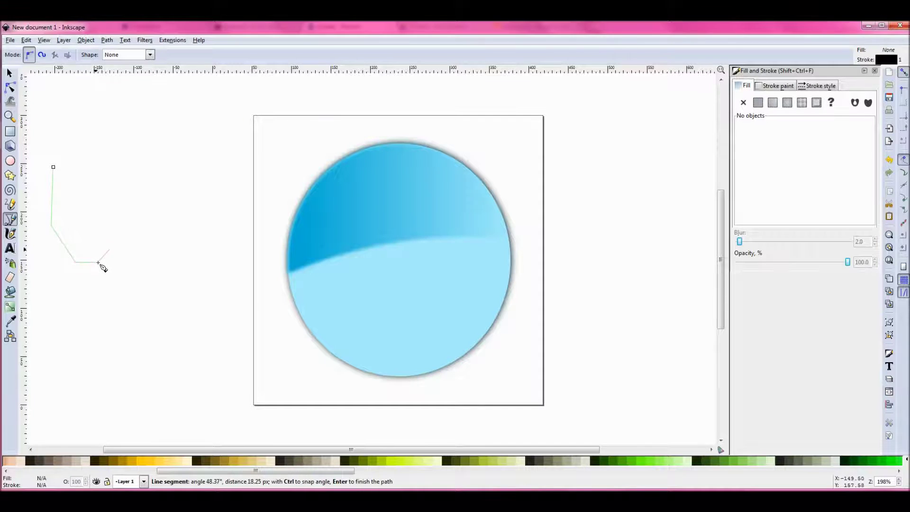
pyautogui.click(121, 226)
pyautogui.click(119, 165)
pyautogui.click(112, 155)
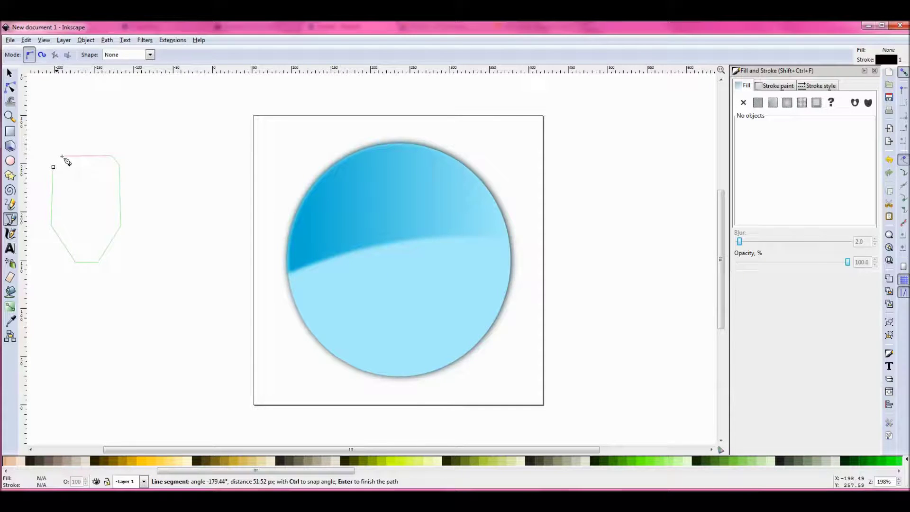
pyautogui.click(61, 156)
pyautogui.click(53, 167)
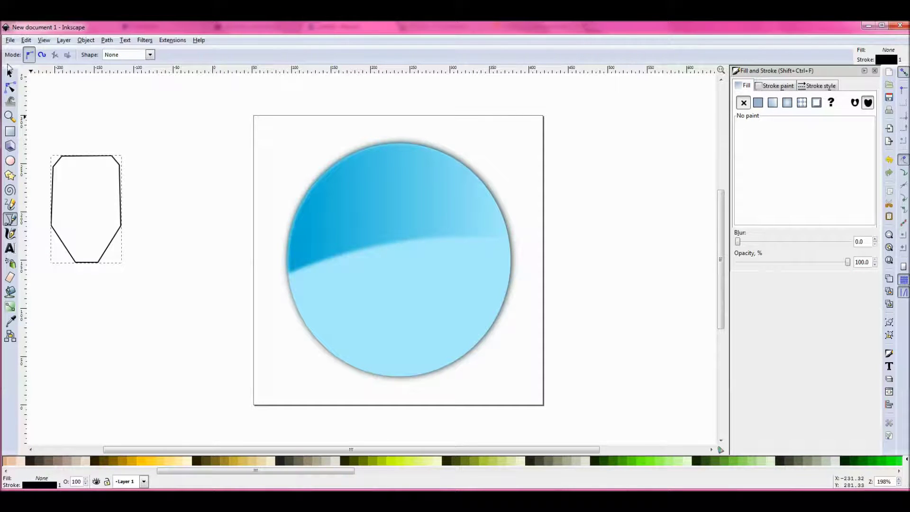
pyautogui.click(10, 87)
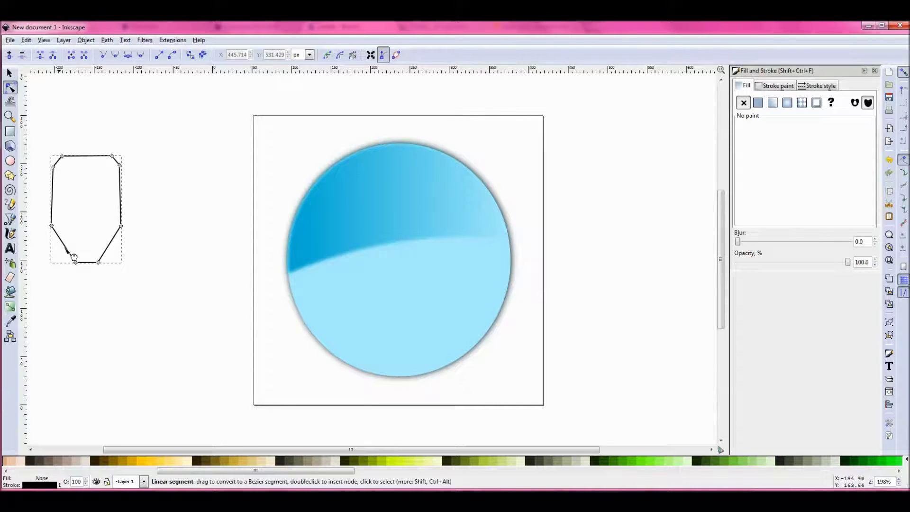
# Bow the outline's bottom, lower sides, left, right and top edges into smooth curves.
pyautogui.moveTo(73, 254); pyautogui.dragTo(69, 260)
pyautogui.moveTo(85, 265)
pyautogui.mouseDown()
pyautogui.moveTo(106, 265)
pyautogui.moveTo(79, 274)
pyautogui.moveTo(99, 272)
pyautogui.moveTo(88, 266)
pyautogui.mouseUp()
pyautogui.moveTo(118, 256); pyautogui.dragTo(122, 259)
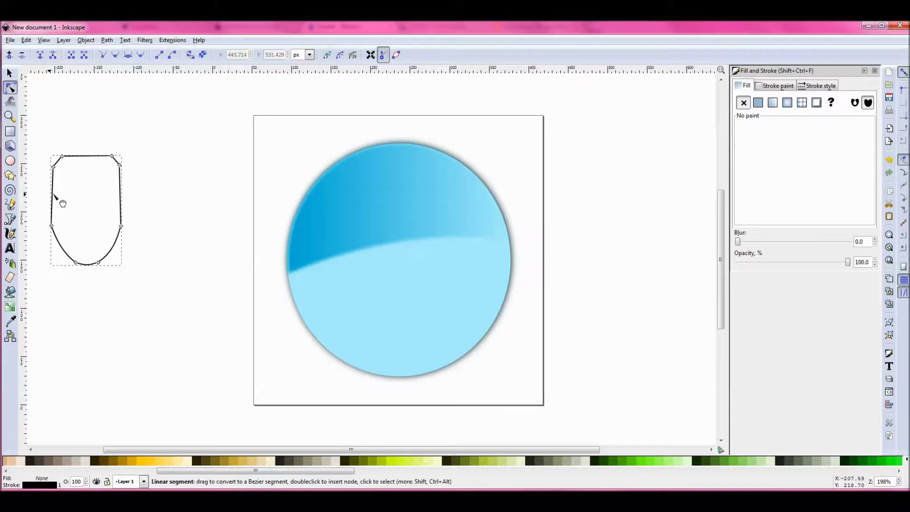
pyautogui.moveTo(52, 196); pyautogui.dragTo(49, 195)
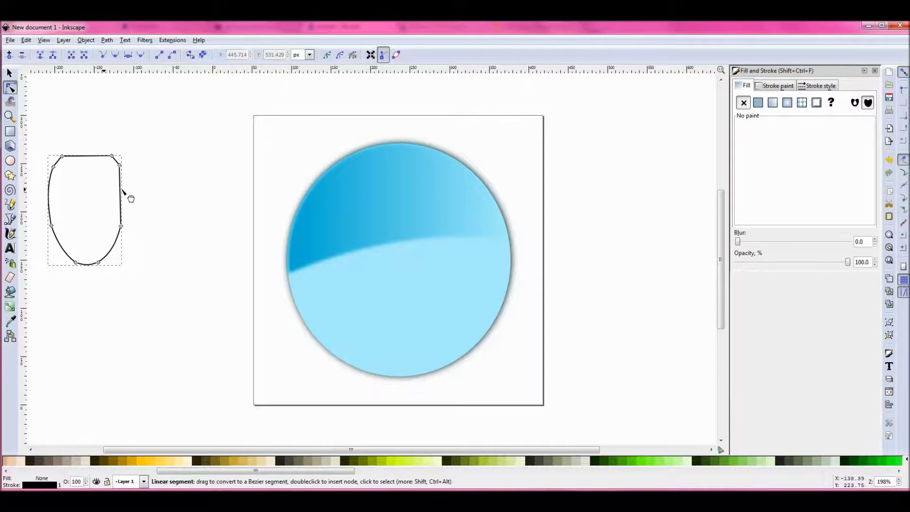
pyautogui.moveTo(123, 190); pyautogui.dragTo(124, 190)
pyautogui.moveTo(89, 158); pyautogui.dragTo(88, 154)
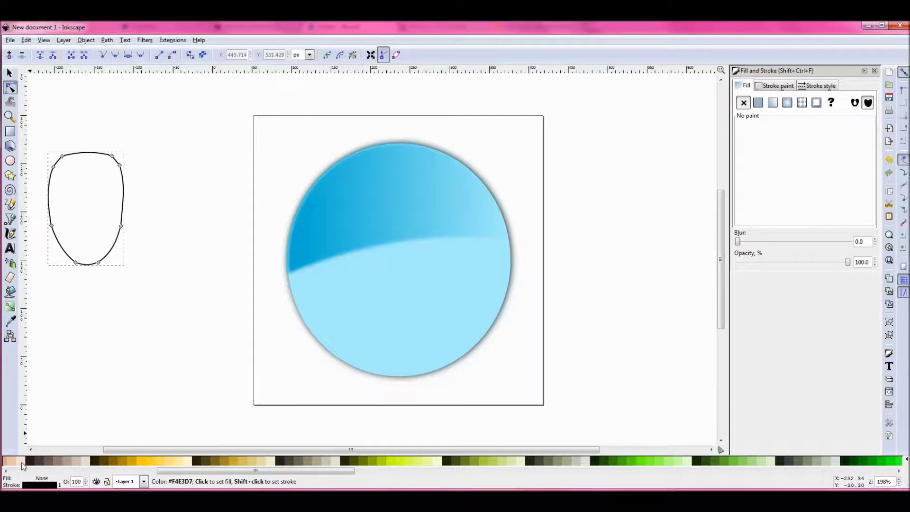
# Give the face shape a pale peach f4e3d7 fill with a matching outline.
pyautogui.moveTo(155, 470); pyautogui.dragTo(132, 463)
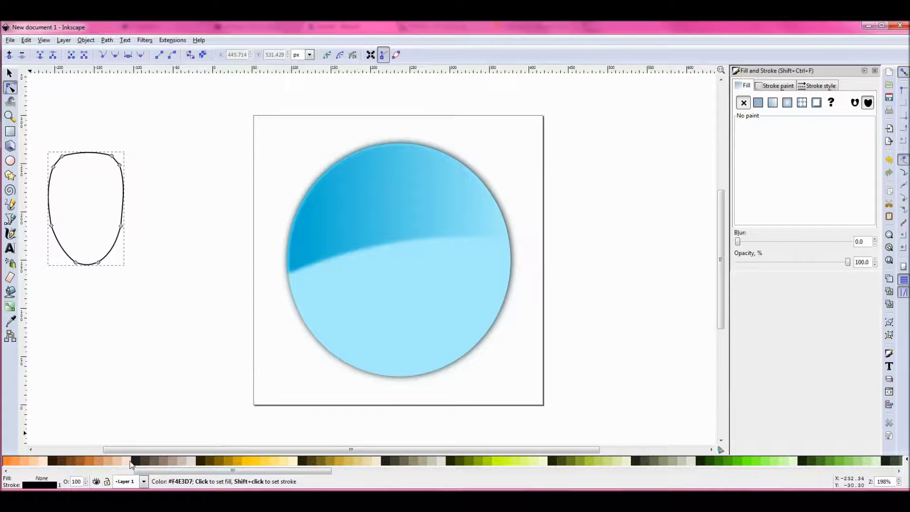
pyautogui.click(130, 461)
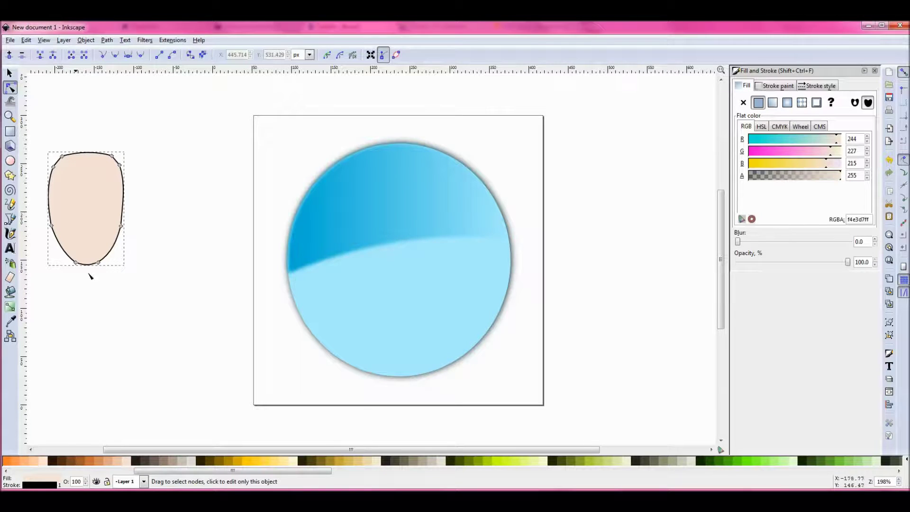
pyautogui.keyDown('shift'); pyautogui.click(129, 463); pyautogui.keyUp('shift')
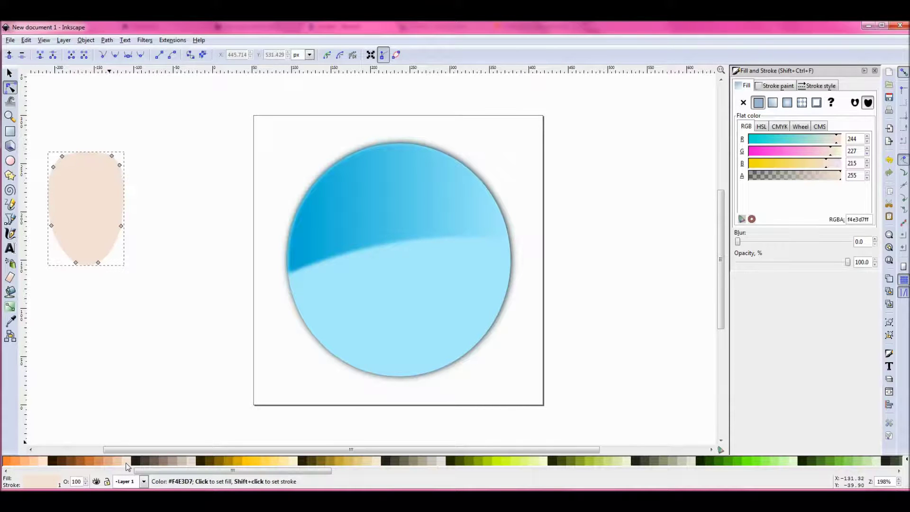
# Enlarge the face shape and move it closer to the blue circle.
pyautogui.click(9, 73)
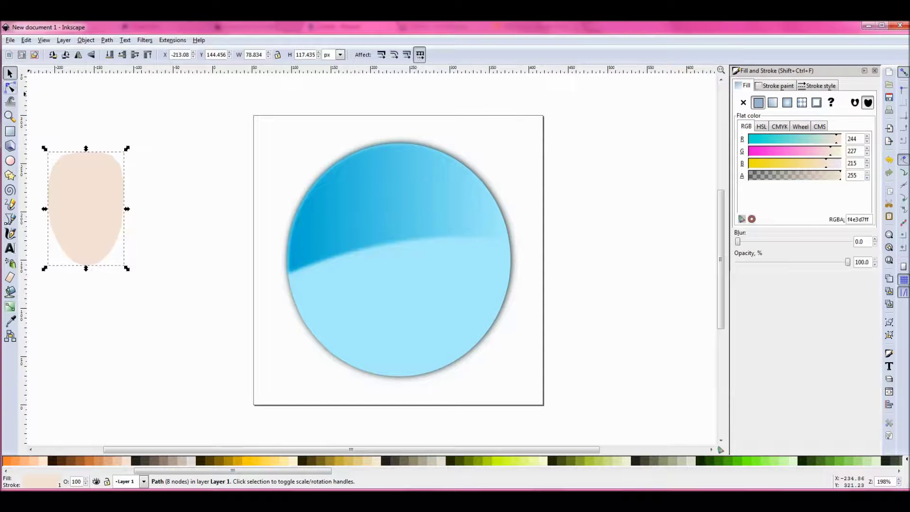
pyautogui.moveTo(127, 149); pyautogui.dragTo(174, 110)
pyautogui.moveTo(122, 183); pyautogui.dragTo(187, 245)
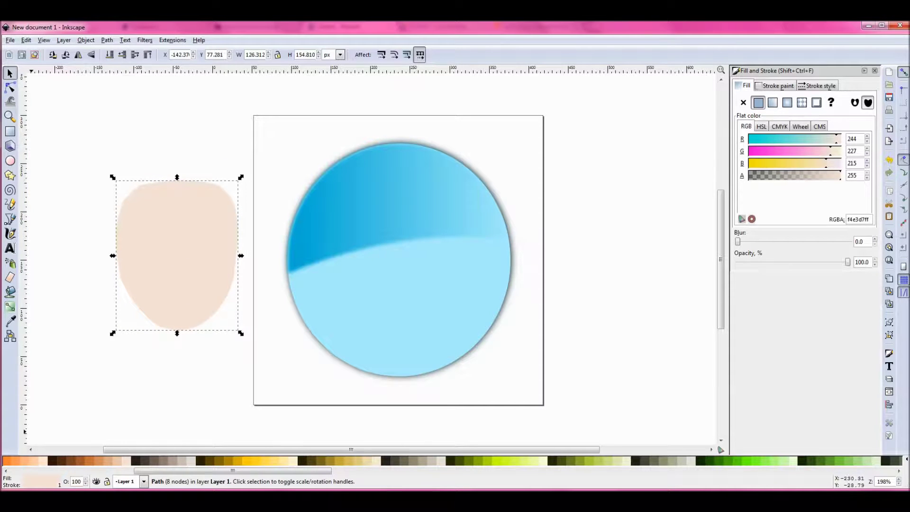
pyautogui.click(11, 220)
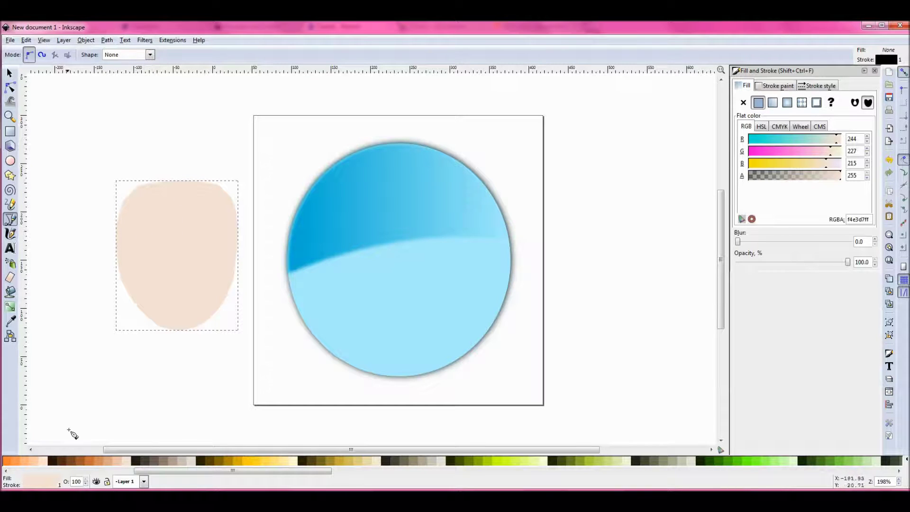
# Recolour the face shape back to light peach after trying yellow and dark brown.
pyautogui.click(246, 461)
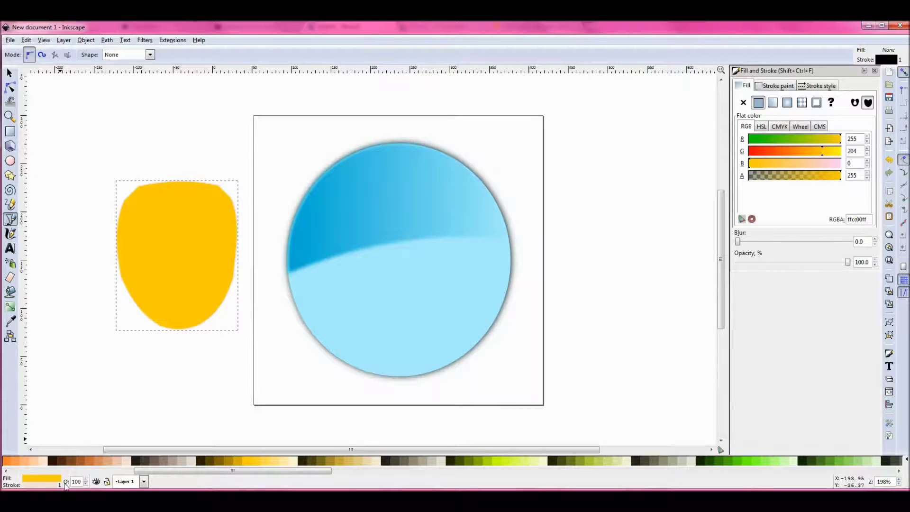
pyautogui.click(133, 461)
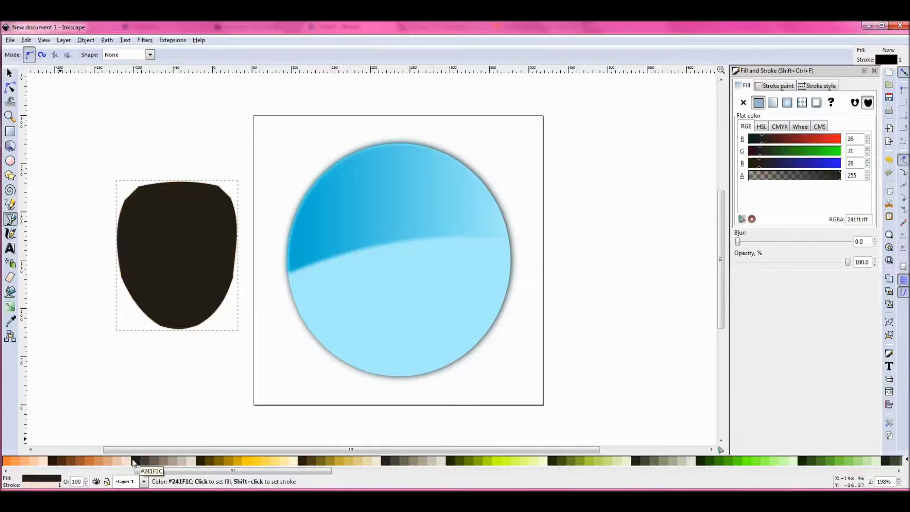
pyautogui.click(129, 461)
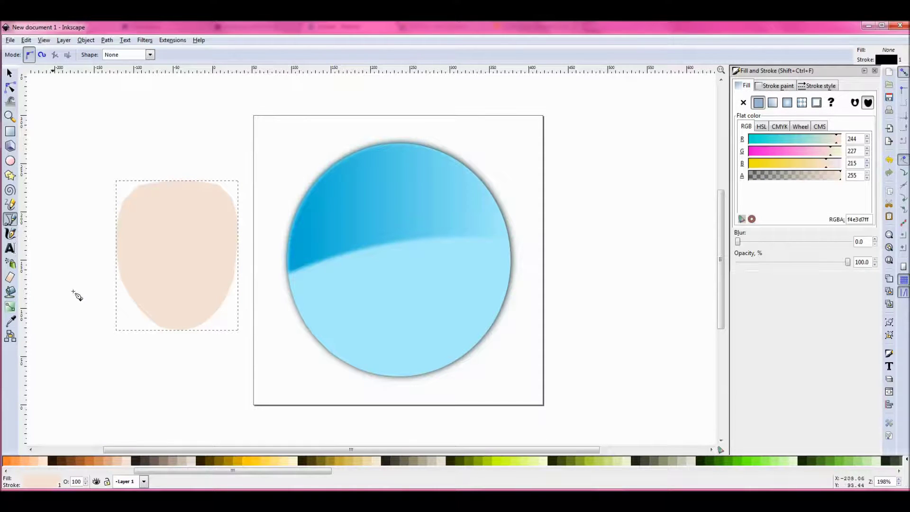
# Draw a closed triangle above the face and fill it yellow ffcc00.
pyautogui.moveTo(149, 117); pyautogui.dragTo(95, 175)
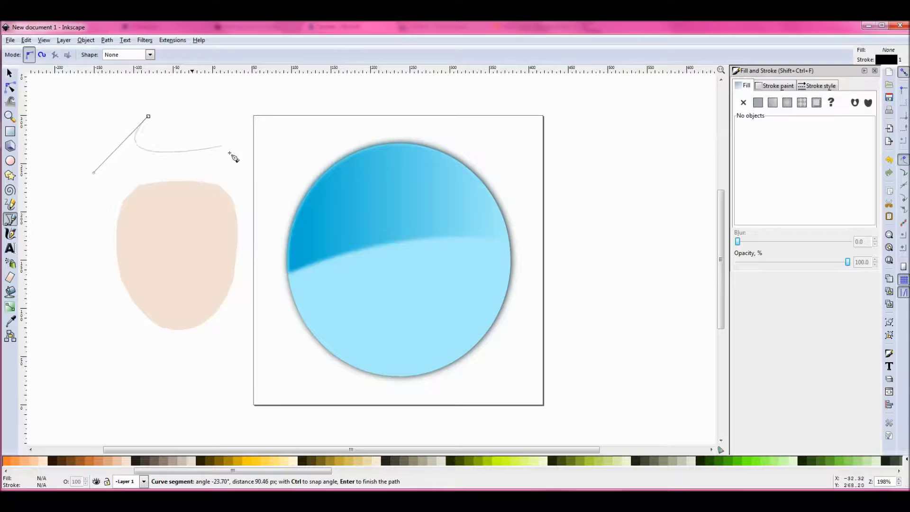
pyautogui.click(94, 174)
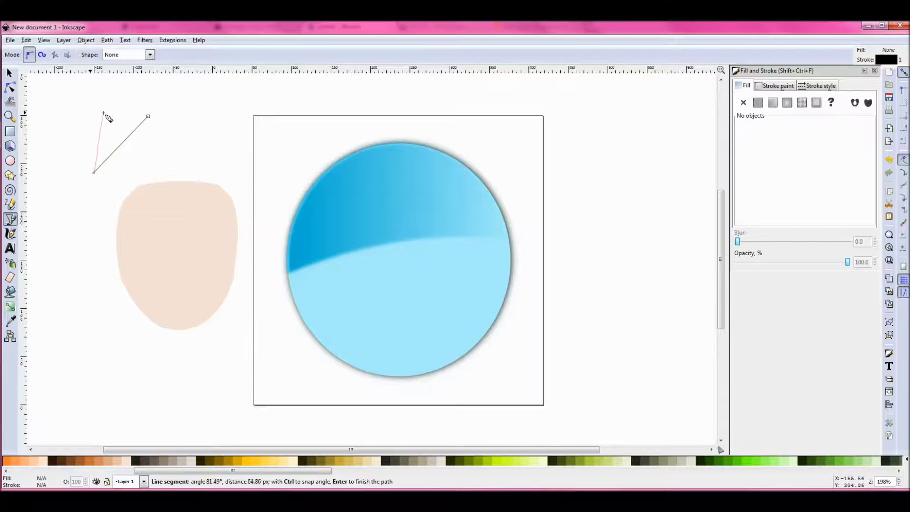
pyautogui.click(100, 119)
pyautogui.click(149, 117)
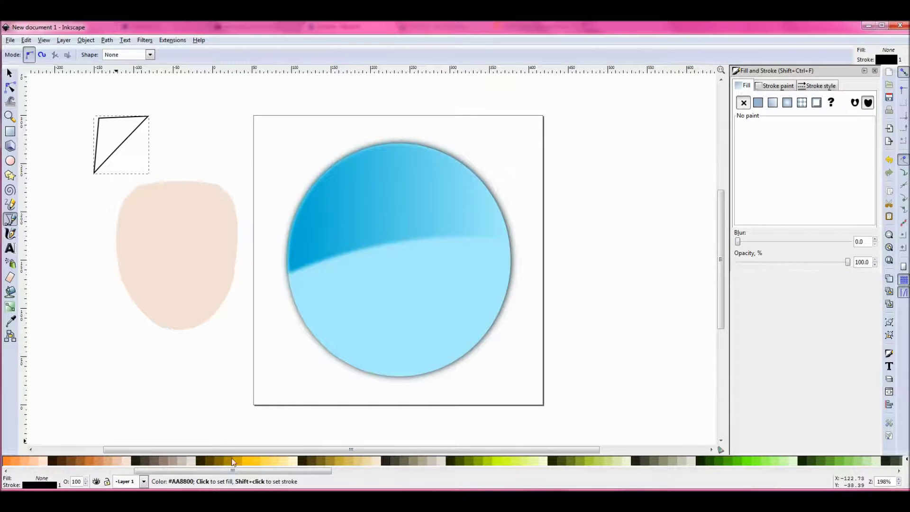
pyautogui.click(246, 463)
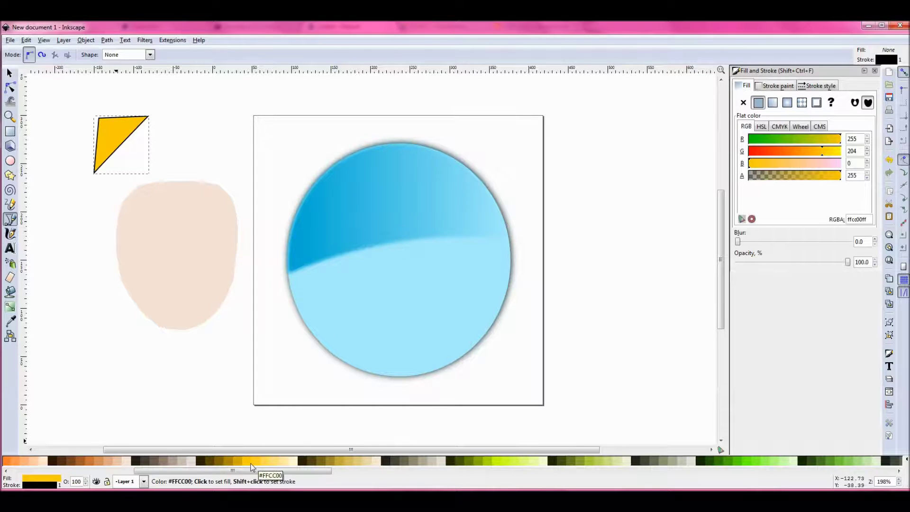
# Curve the yellow triangle's edges and enlarge it across the face's forehead.
pyautogui.click(10, 89)
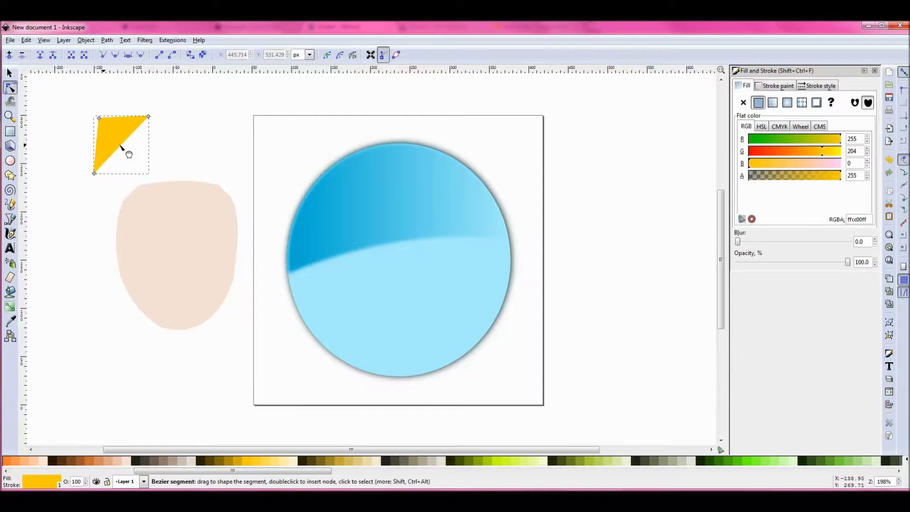
pyautogui.moveTo(121, 145); pyautogui.dragTo(136, 144)
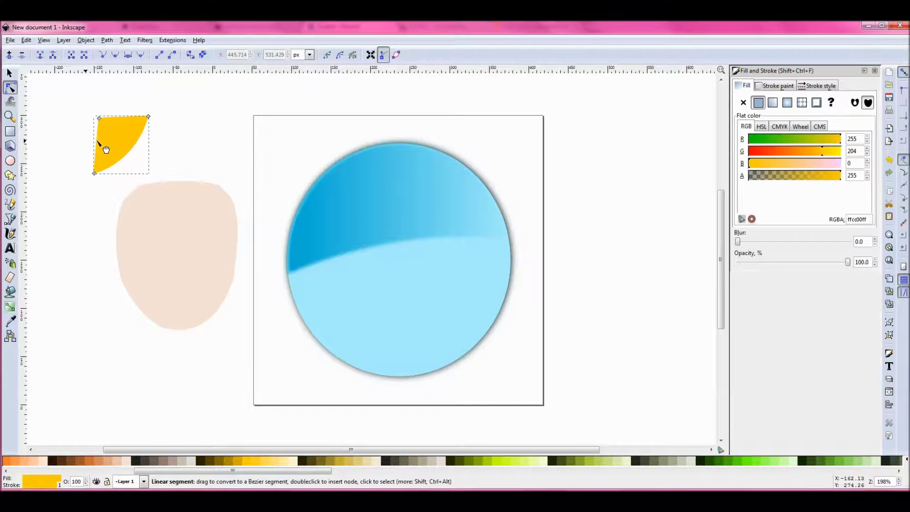
pyautogui.moveTo(100, 143); pyautogui.dragTo(138, 215)
pyautogui.click(9, 73)
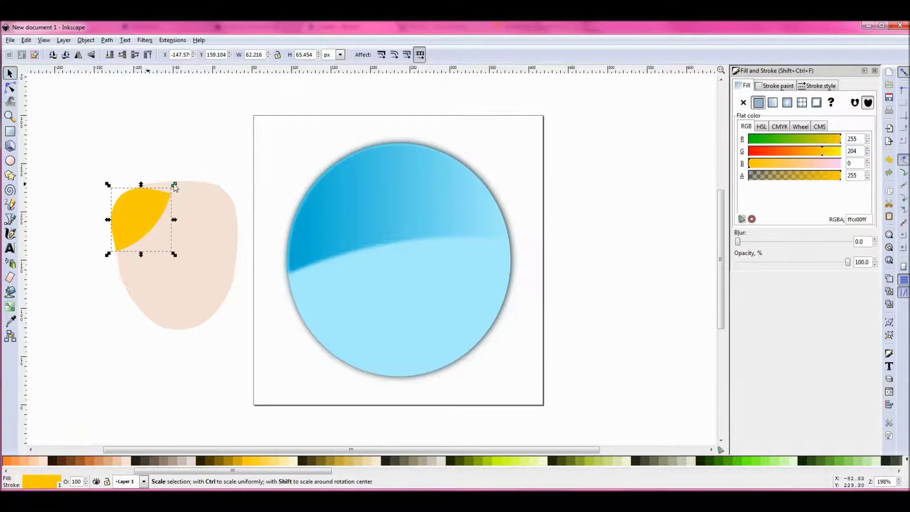
pyautogui.moveTo(174, 184); pyautogui.dragTo(216, 177)
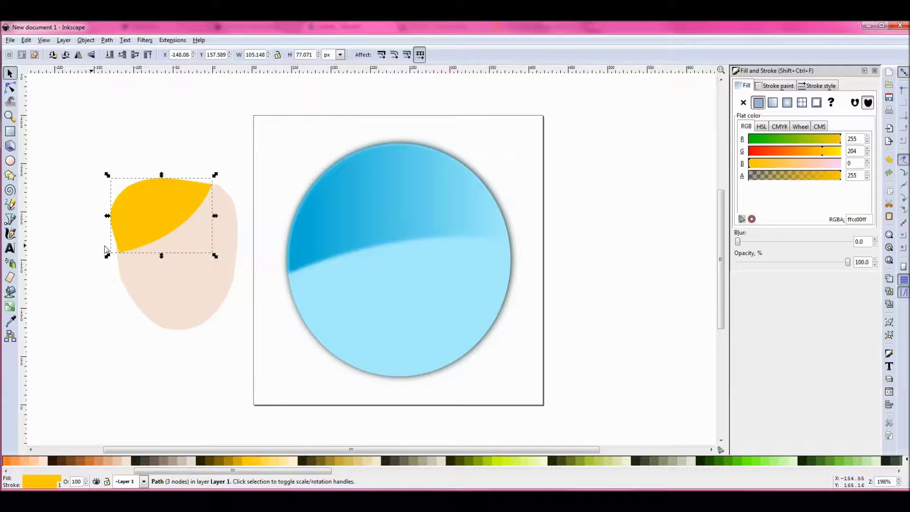
# Reshape the hair's left curve and nudge the 99.164 × 77.071 px fringe up and left.
pyautogui.click(10, 88)
pyautogui.click(121, 230)
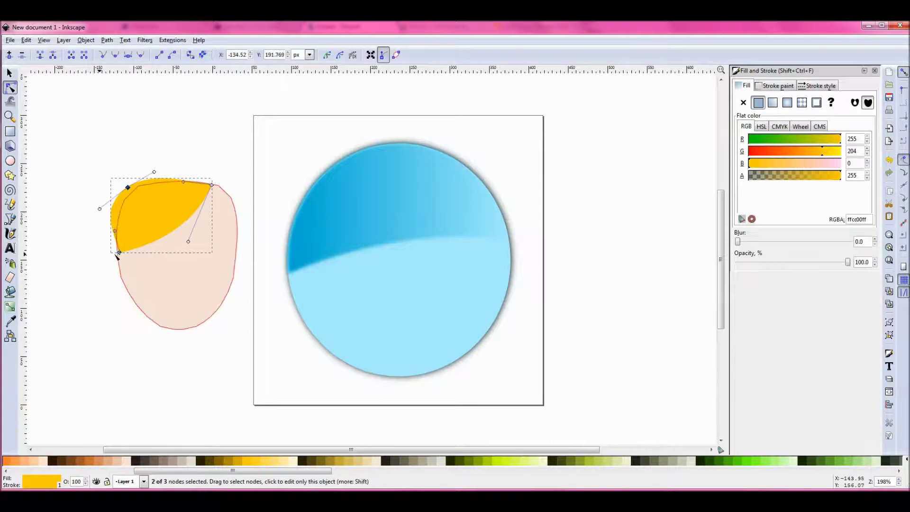
pyautogui.moveTo(117, 234); pyautogui.dragTo(138, 234)
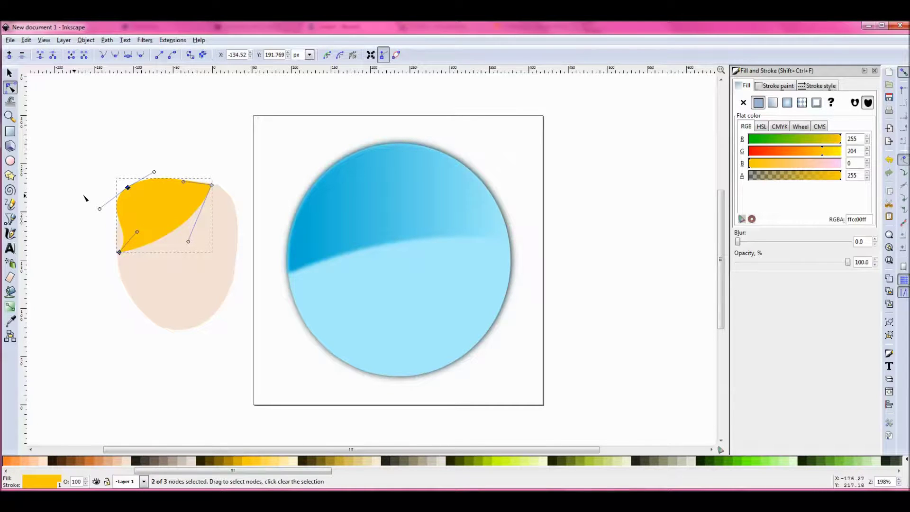
pyautogui.click(10, 74)
pyautogui.moveTo(146, 213); pyautogui.dragTo(138, 212)
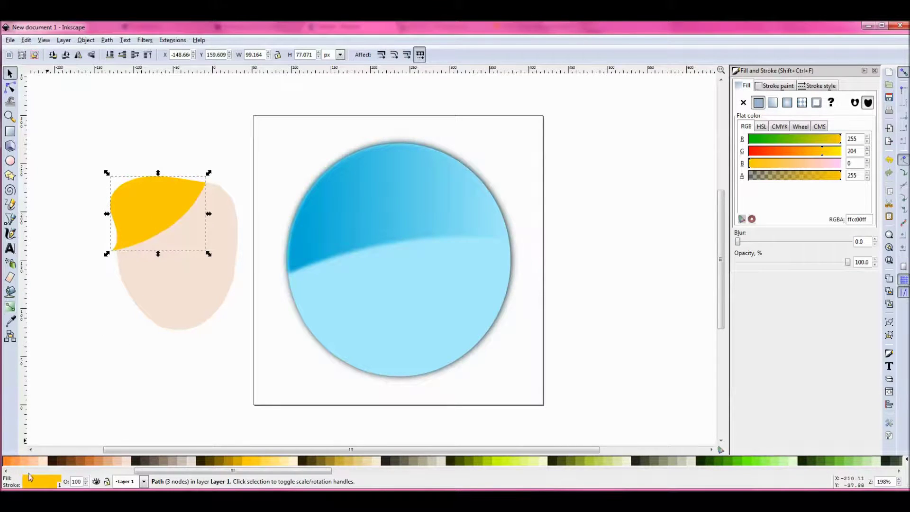
# Draw a four-node hair shape down the face's right side with yellow fill and stroke.
pyautogui.click(91, 370)
pyautogui.press('b')
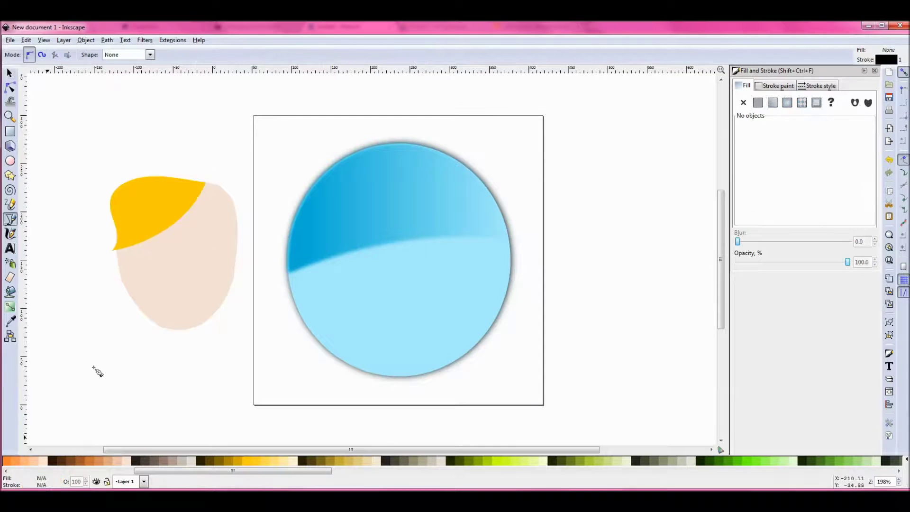
pyautogui.click(205, 184)
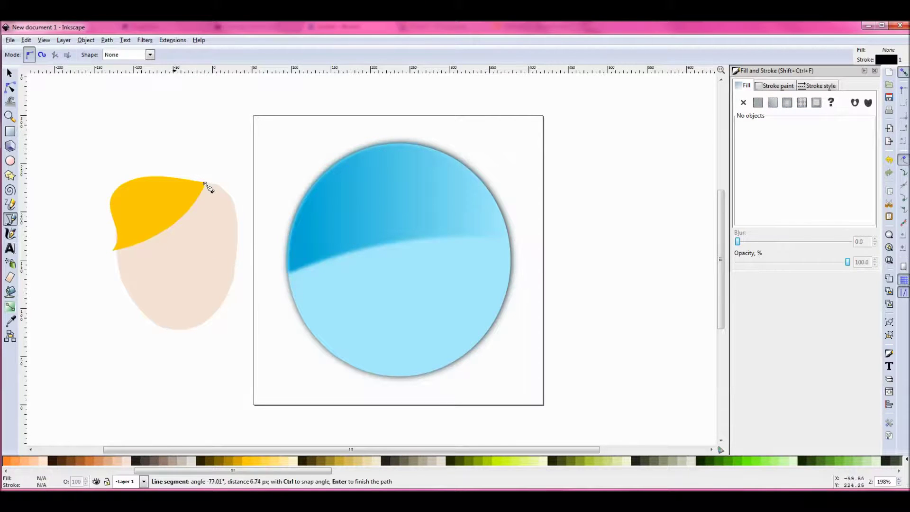
pyautogui.click(236, 254)
pyautogui.click(239, 202)
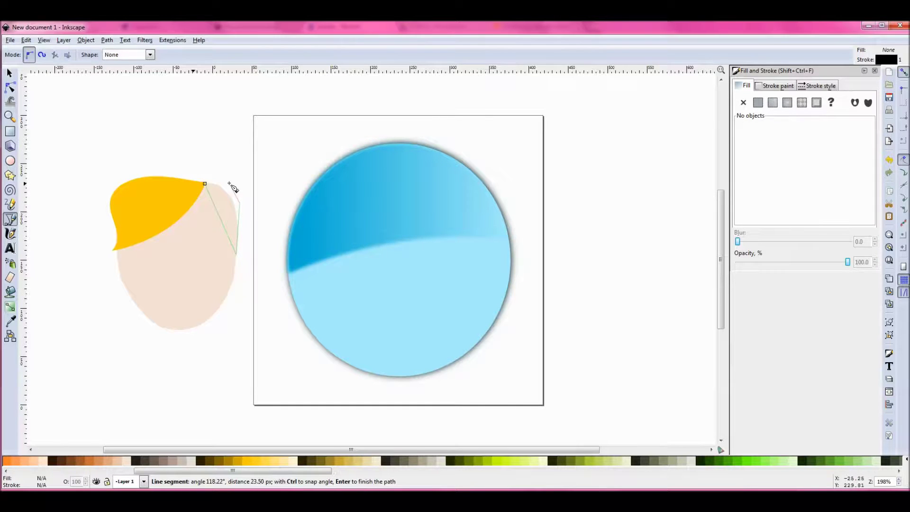
pyautogui.click(230, 184)
pyautogui.click(205, 184)
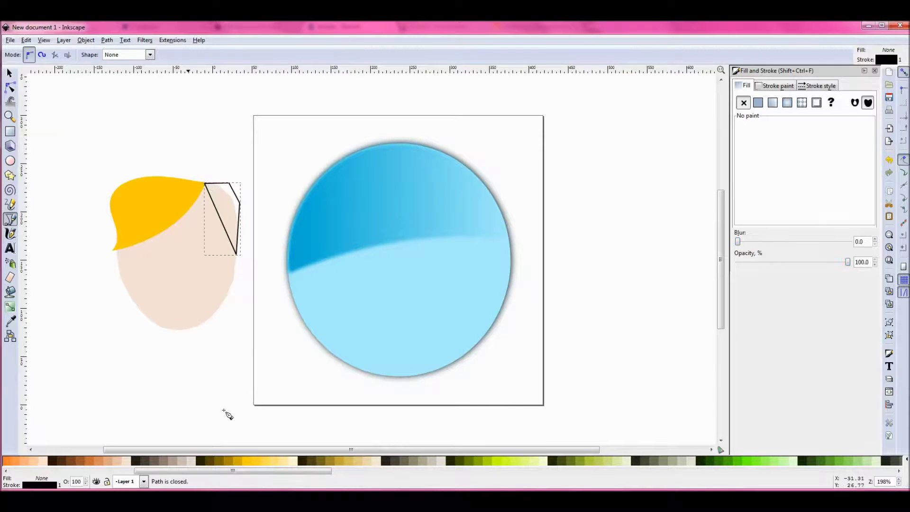
pyautogui.click(246, 462)
pyautogui.keyDown('shift'); pyautogui.click(247, 462); pyautogui.keyUp('shift')
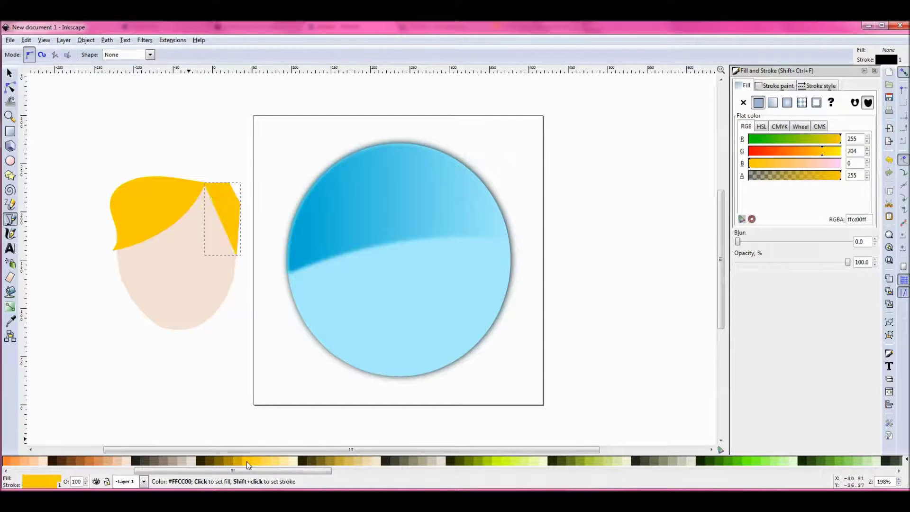
# Curve the top edge of the right hair piece upward.
pyautogui.click(10, 88)
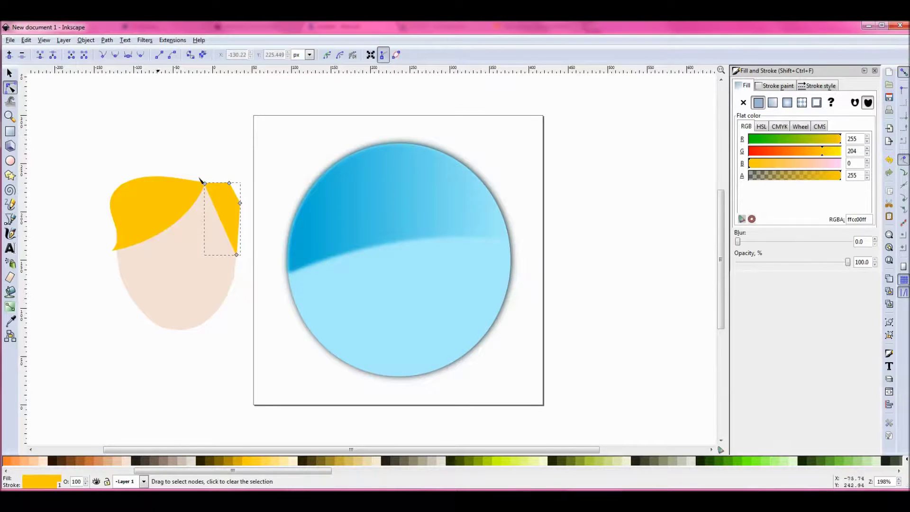
pyautogui.moveTo(221, 192); pyautogui.dragTo(214, 217)
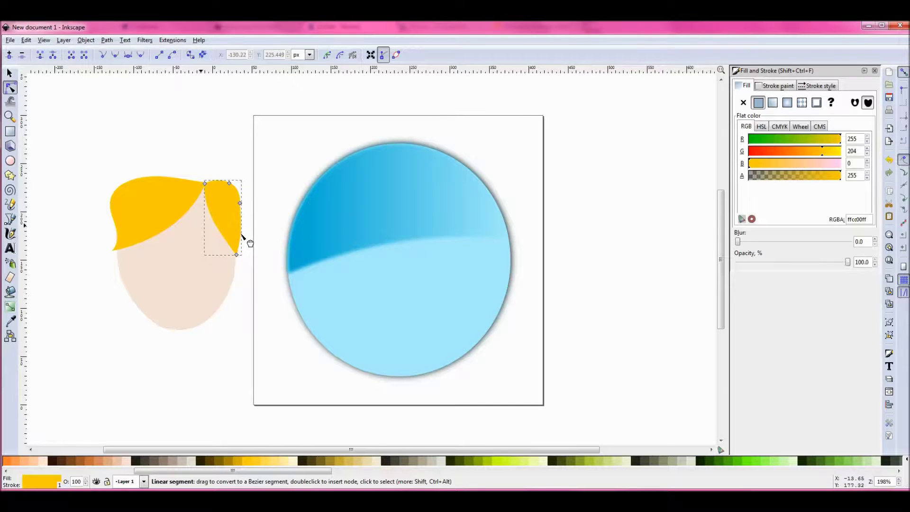
pyautogui.click(73, 294)
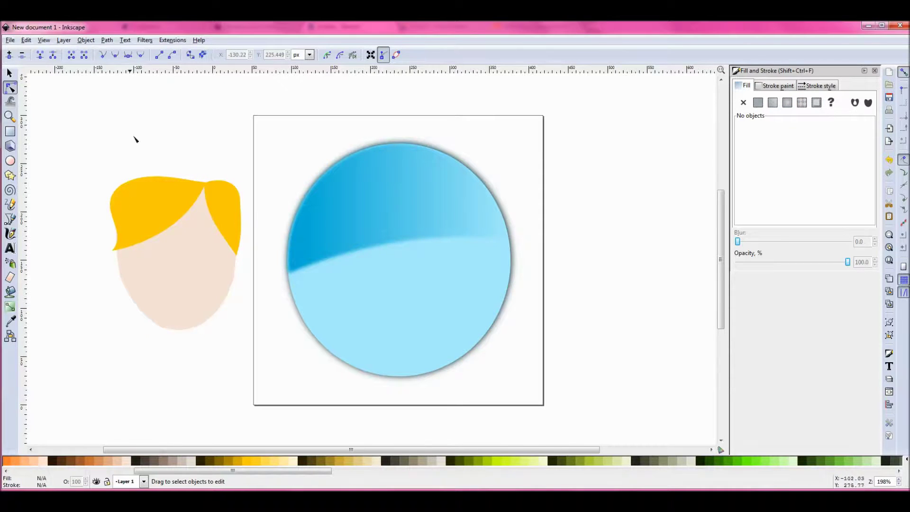
pyautogui.click(10, 73)
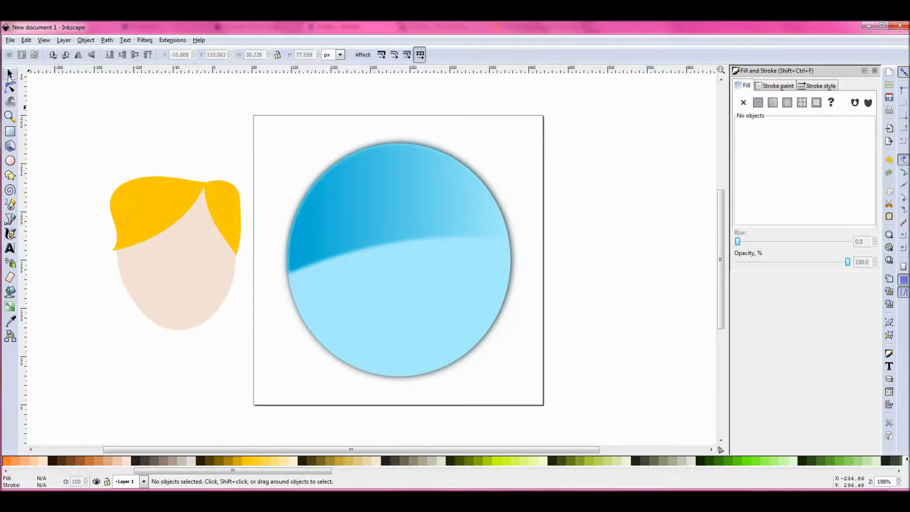
# Group the face and both yellow hair pieces into one object.
pyautogui.click(152, 215)
pyautogui.click(177, 270)
pyautogui.click(244, 205)
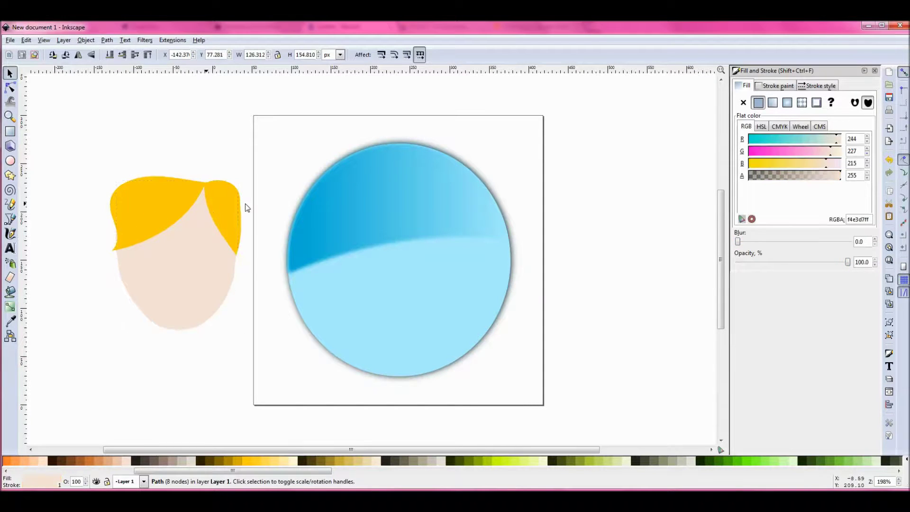
pyautogui.click(151, 210)
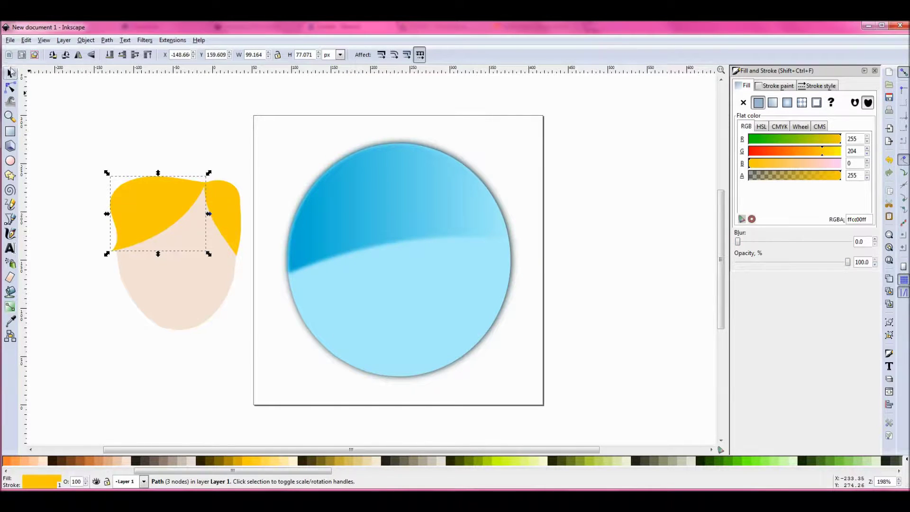
pyautogui.keyDown('shift'); pyautogui.click(190, 305); pyautogui.keyUp('shift')
pyautogui.keyDown('shift'); pyautogui.click(224, 220); pyautogui.keyUp('shift')
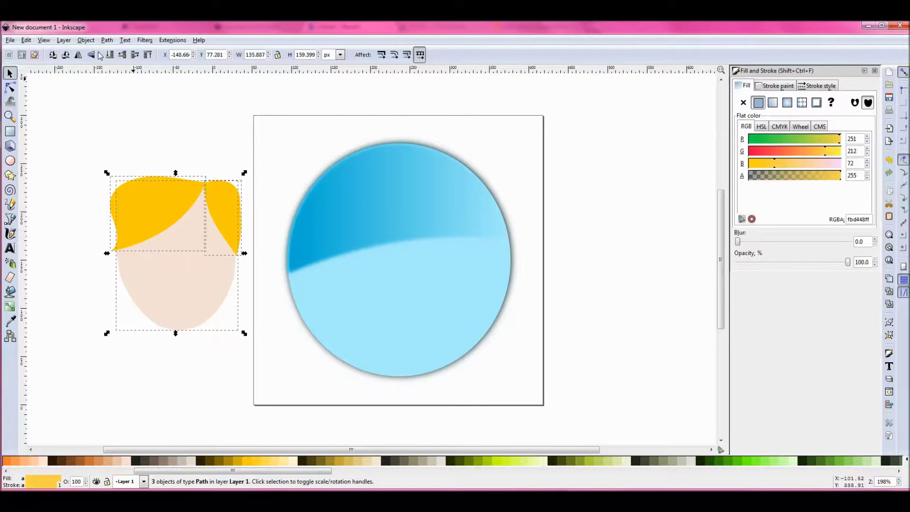
pyautogui.click(85, 40)
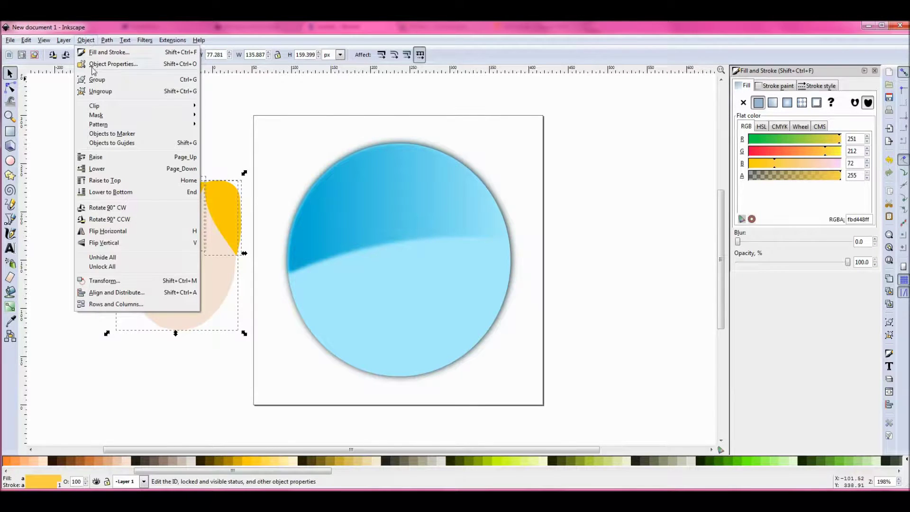
pyautogui.click(108, 81)
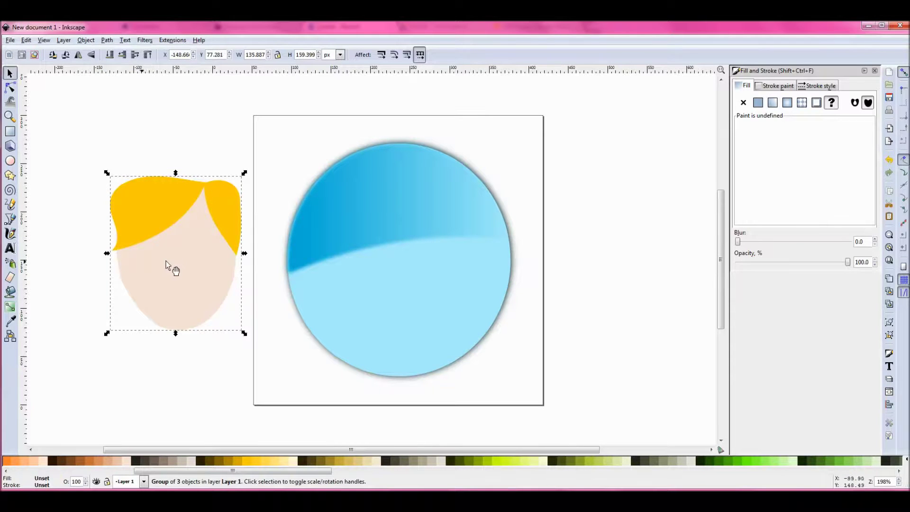
# Move the face-and-hair group onto the centre of the blue circle.
pyautogui.moveTo(166, 264); pyautogui.dragTo(388, 272)
pyautogui.click(578, 333)
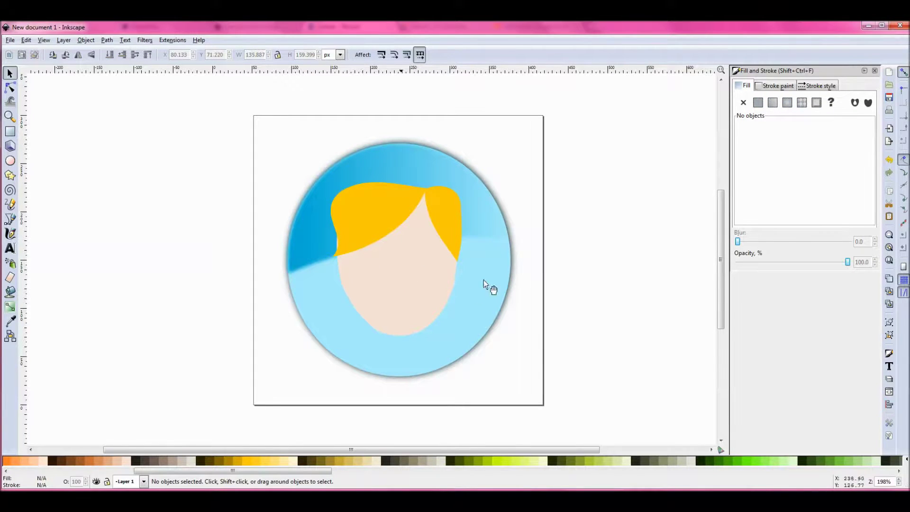
pyautogui.click(415, 257)
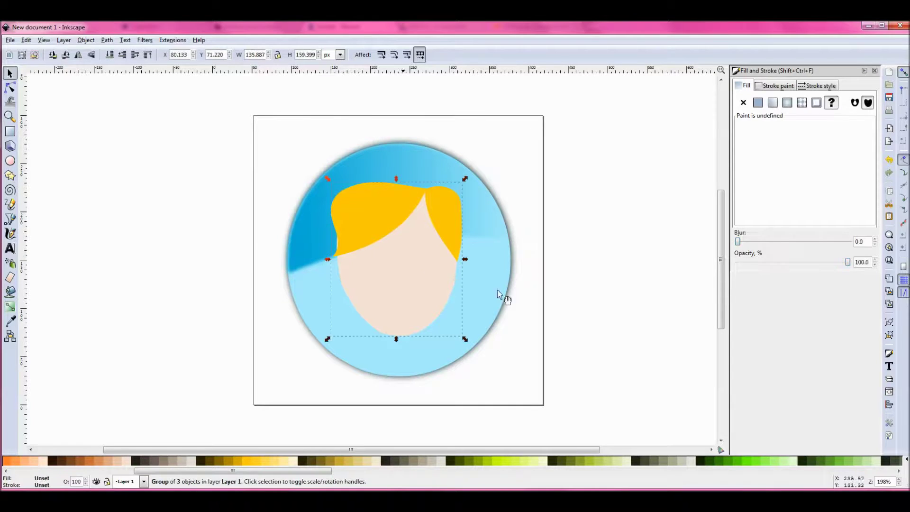
pyautogui.click(631, 316)
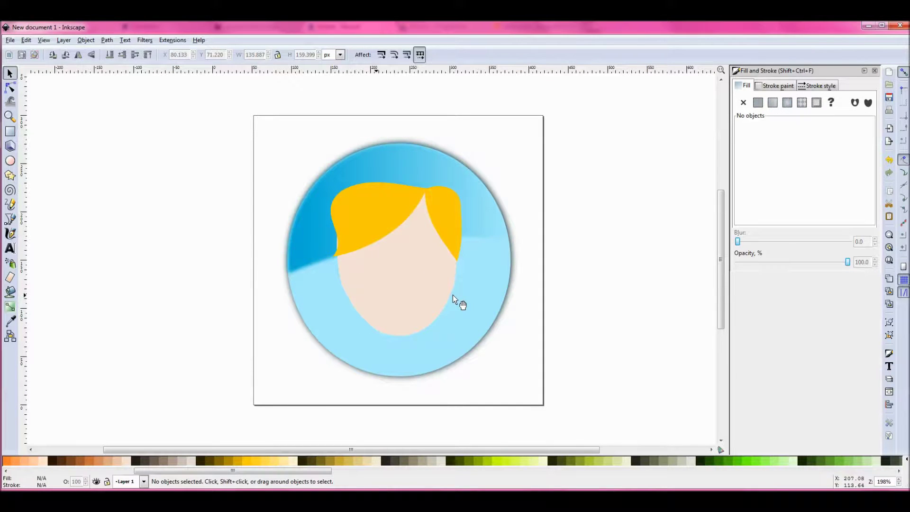
# Draw a flowed-text frame across the lower circle and set its font to Segoe Script.
pyautogui.click(10, 248)
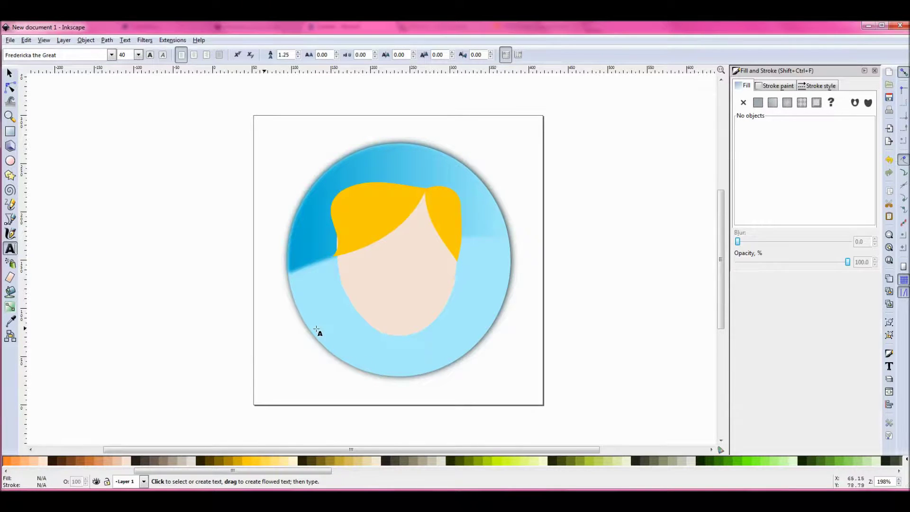
pyautogui.moveTo(316, 329); pyautogui.dragTo(503, 371)
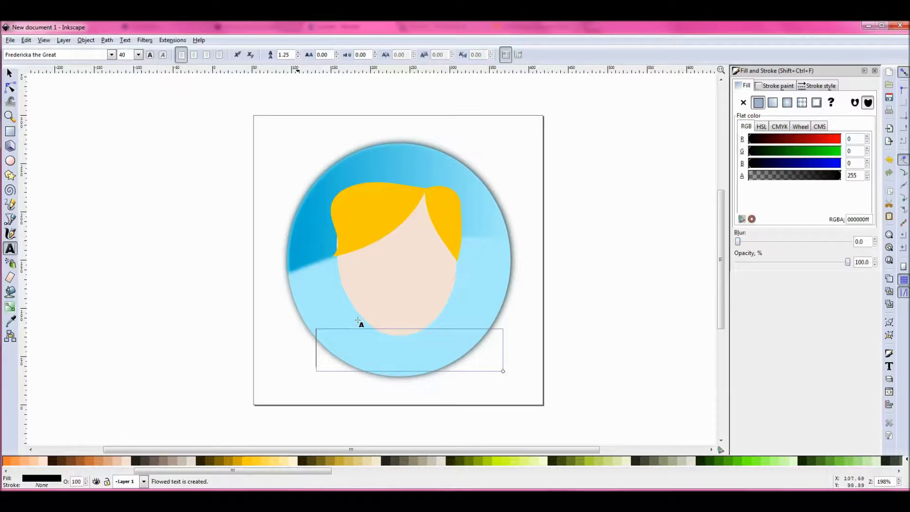
pyautogui.click(112, 55)
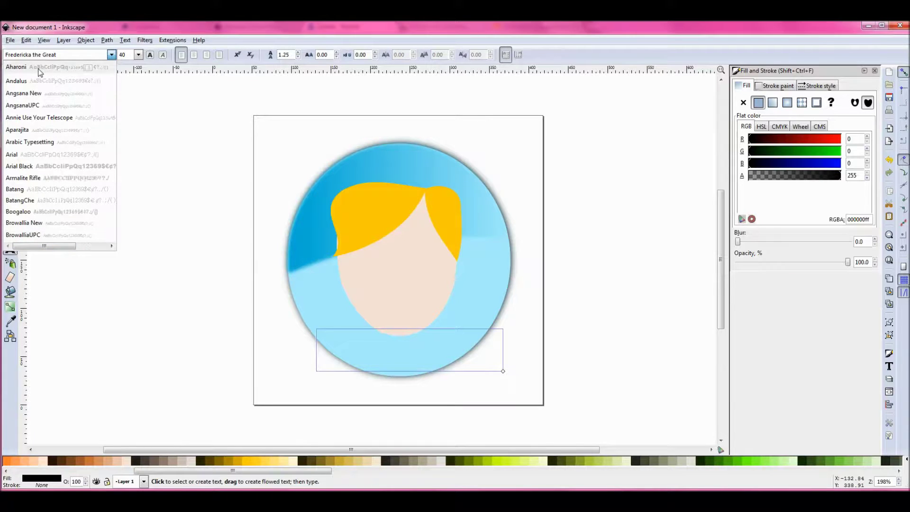
pyautogui.click(157, 161)
pyautogui.click(111, 54)
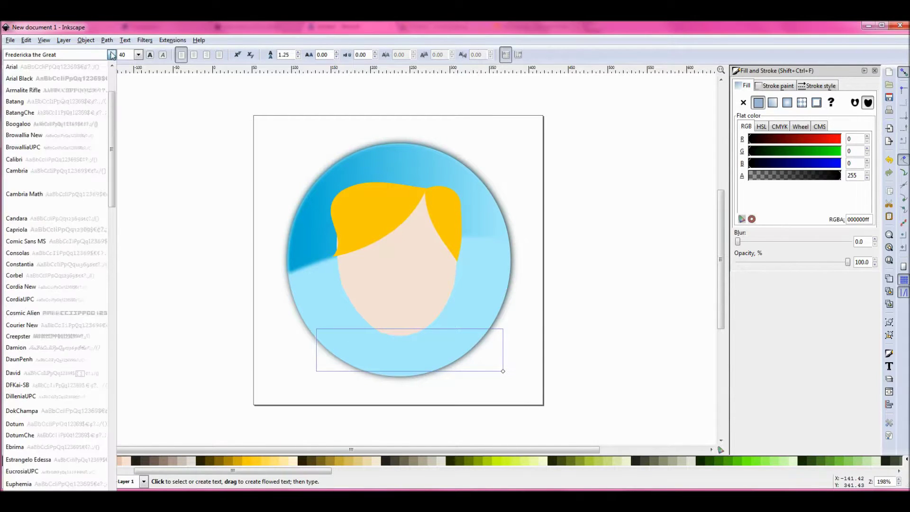
pyautogui.moveTo(111, 167); pyautogui.dragTo(117, 312)
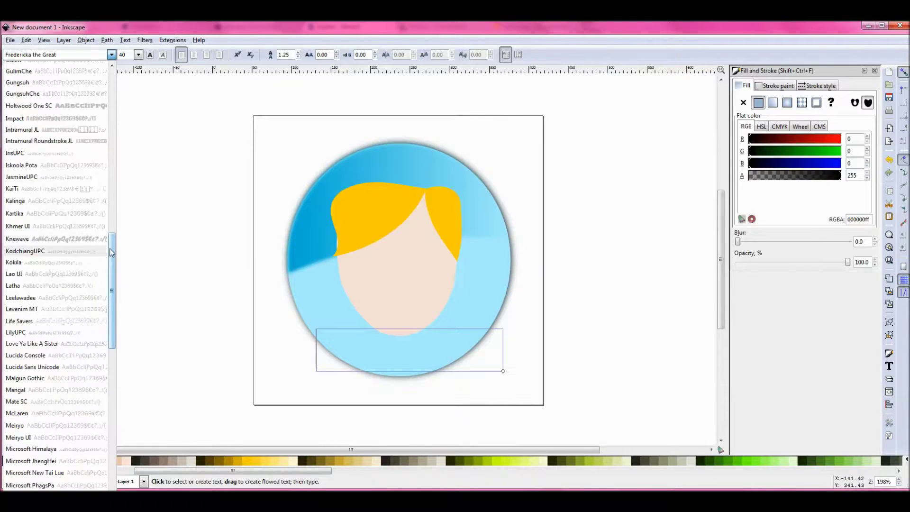
pyautogui.moveTo(112, 252); pyautogui.dragTo(113, 378)
pyautogui.click(83, 423)
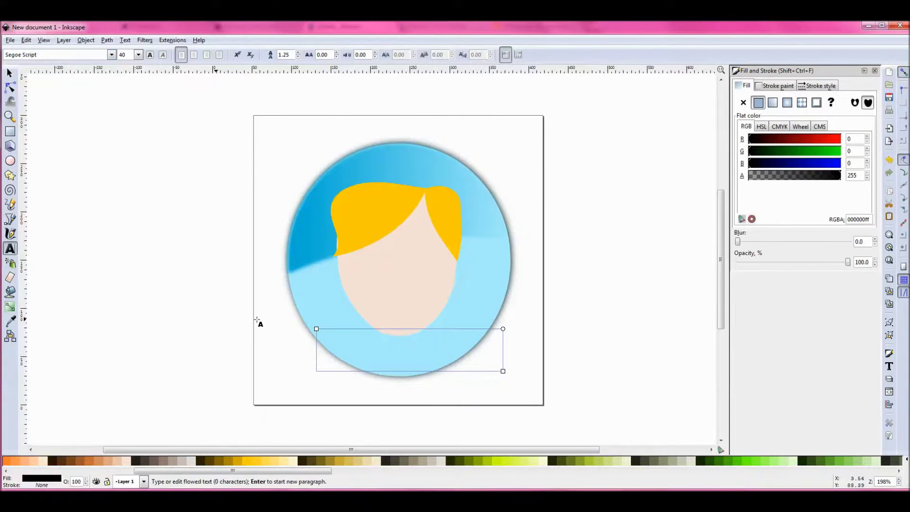
# Type 'Geek Gurl' into the frame and widen it so the whole phrase shows.
pyautogui.write('Geek G')
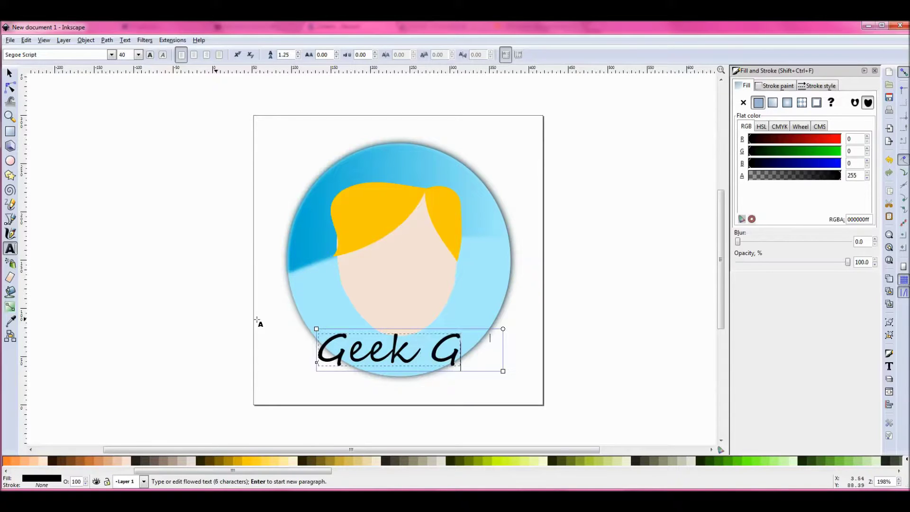
pyautogui.press('BackSpace')
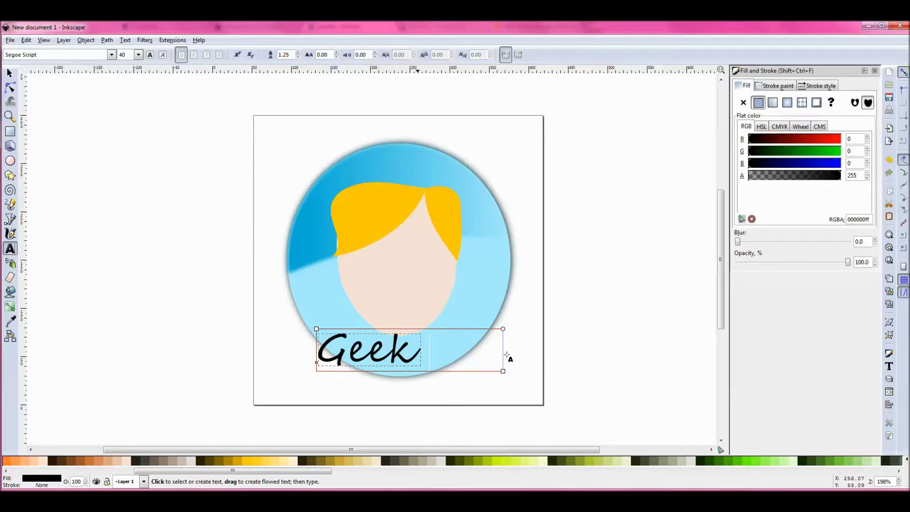
pyautogui.moveTo(504, 370); pyautogui.dragTo(544, 374)
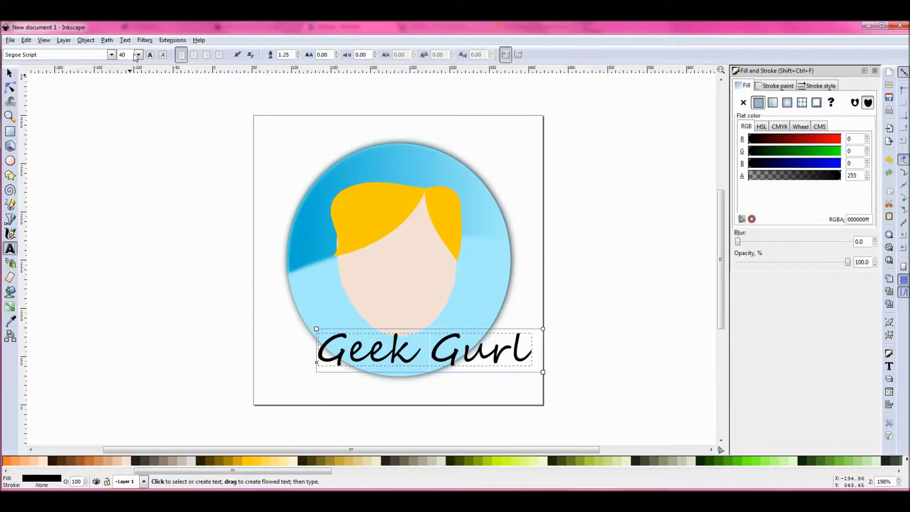
pyautogui.click(9, 73)
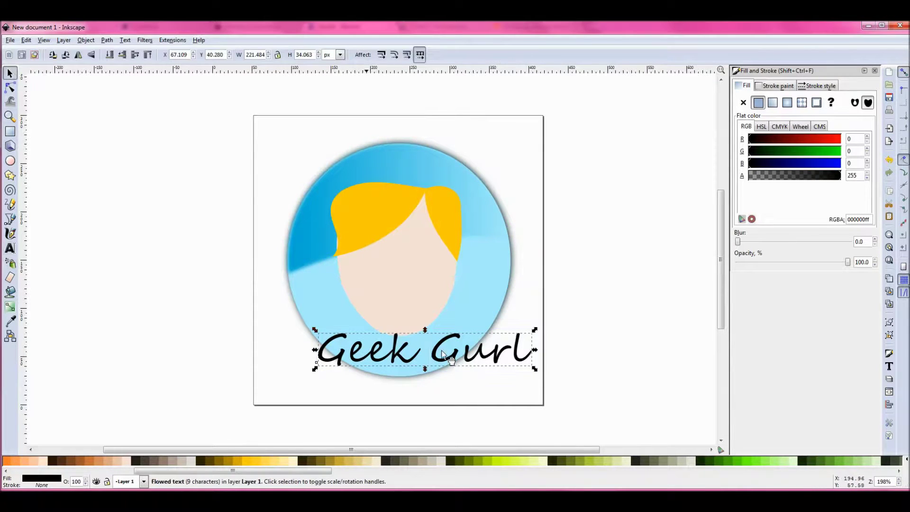
# Move the Geek Gurl text up and colour it dark brown.
pyautogui.moveTo(443, 365); pyautogui.dragTo(424, 354)
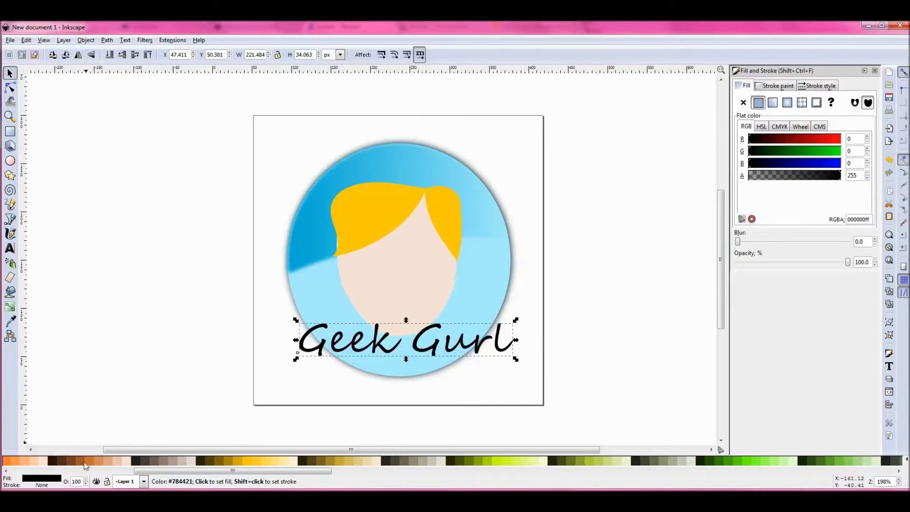
pyautogui.click(471, 462)
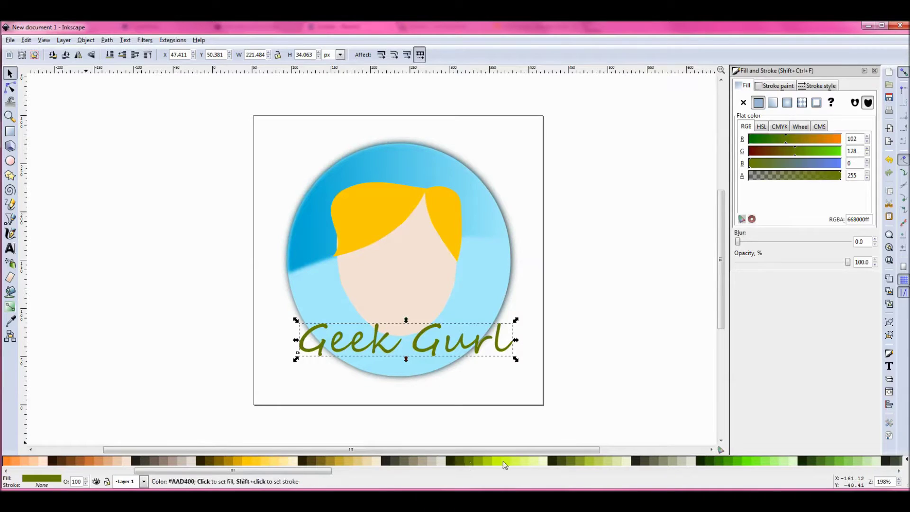
pyautogui.click(53, 462)
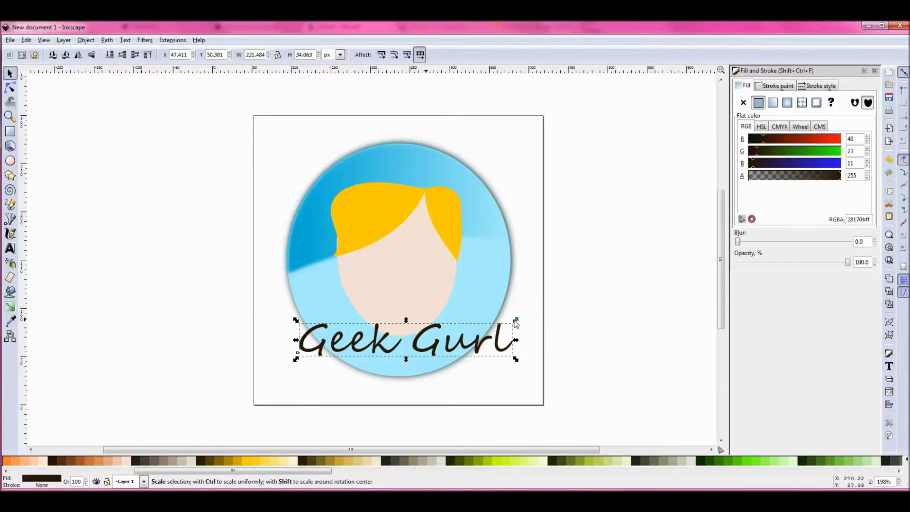
# Stretch the text taller and tilt it upward by about 10 degrees.
pyautogui.moveTo(516, 321)
pyautogui.mouseDown()
pyautogui.moveTo(549, 289)
pyautogui.moveTo(418, 295)
pyautogui.moveTo(518, 308)
pyautogui.mouseUp()
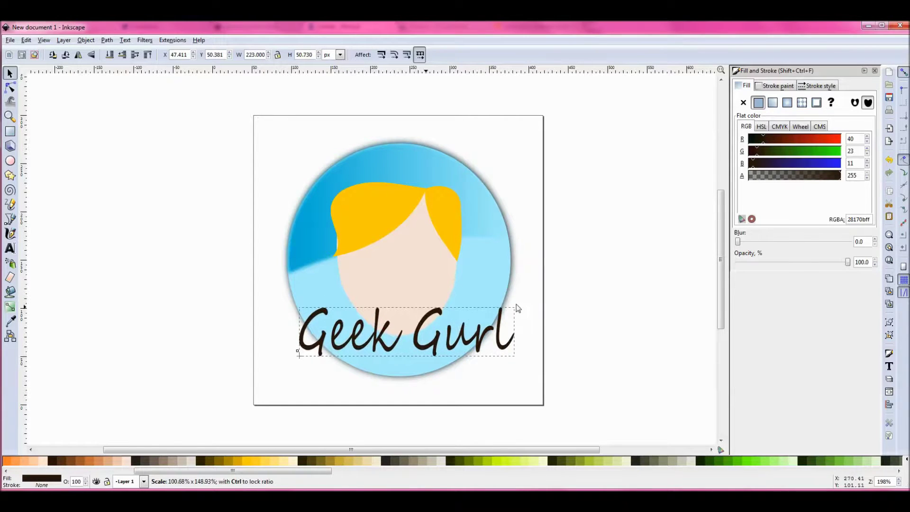
pyautogui.moveTo(420, 349); pyautogui.dragTo(426, 363)
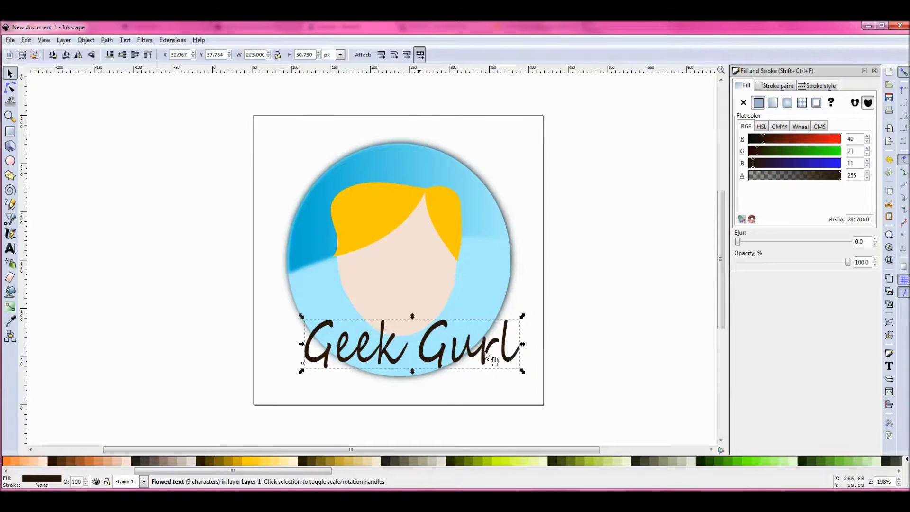
pyautogui.click(387, 352)
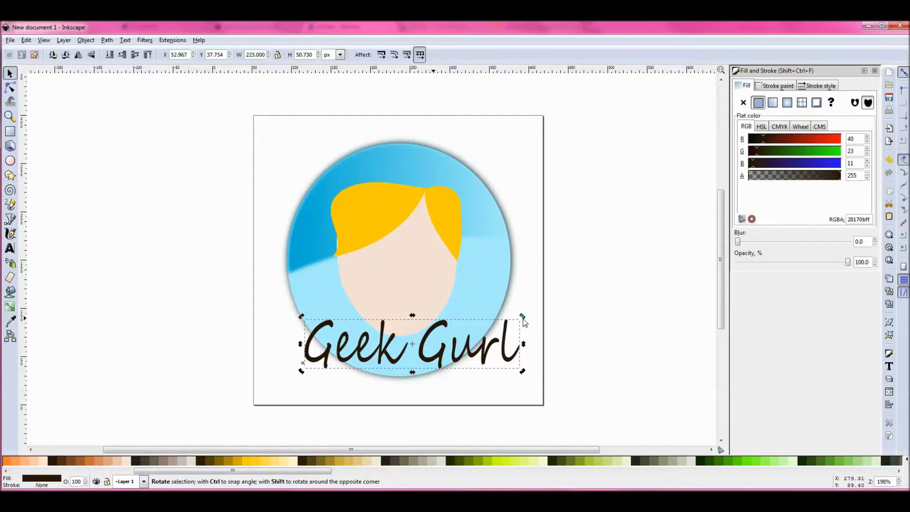
pyautogui.moveTo(523, 317); pyautogui.dragTo(516, 308)
pyautogui.press('Escape')
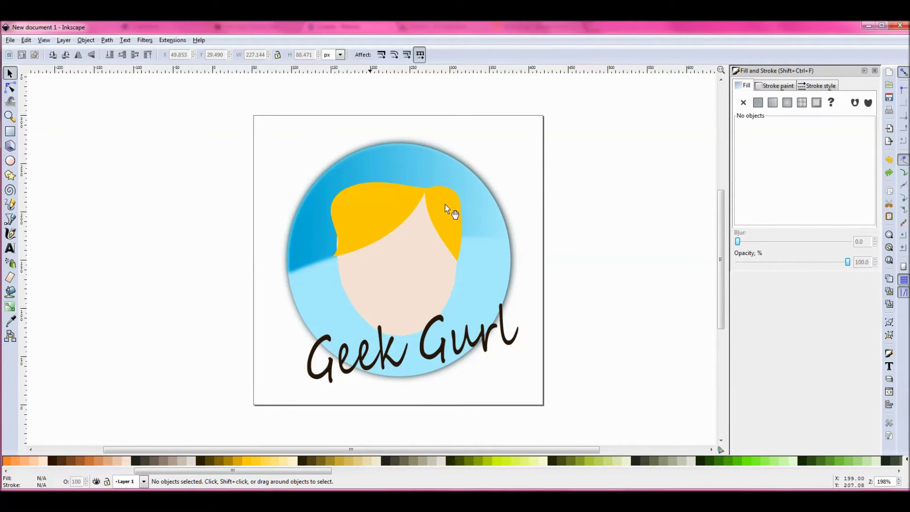
pyautogui.moveTo(597, 433); pyautogui.dragTo(226, 115)
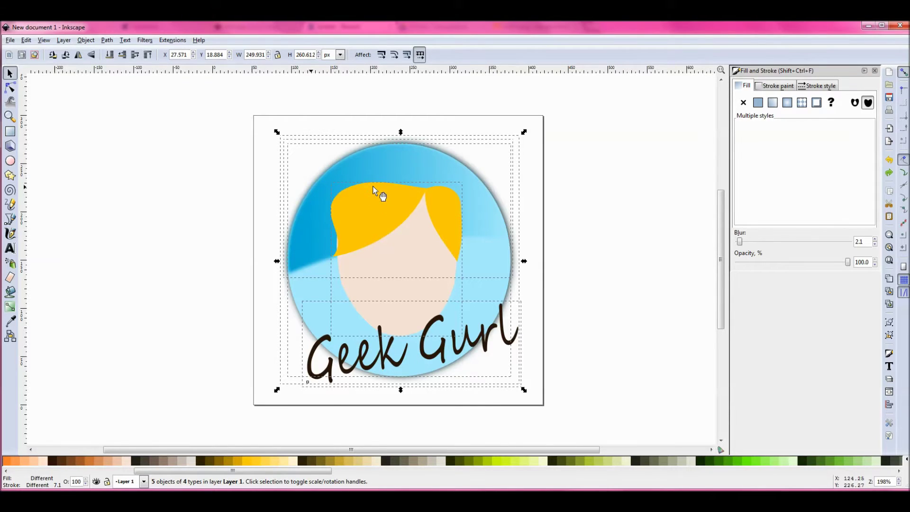
# Group all five avatar pieces into a single object.
pyautogui.click(86, 40)
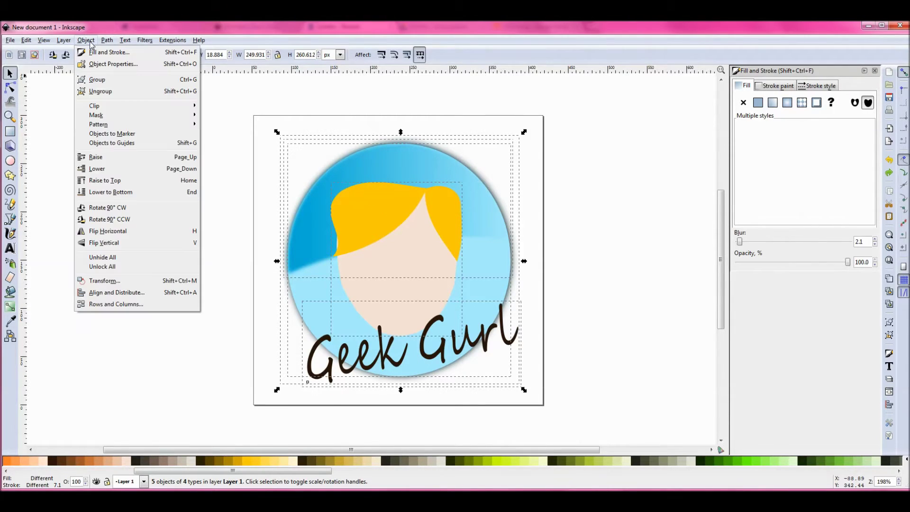
pyautogui.click(107, 81)
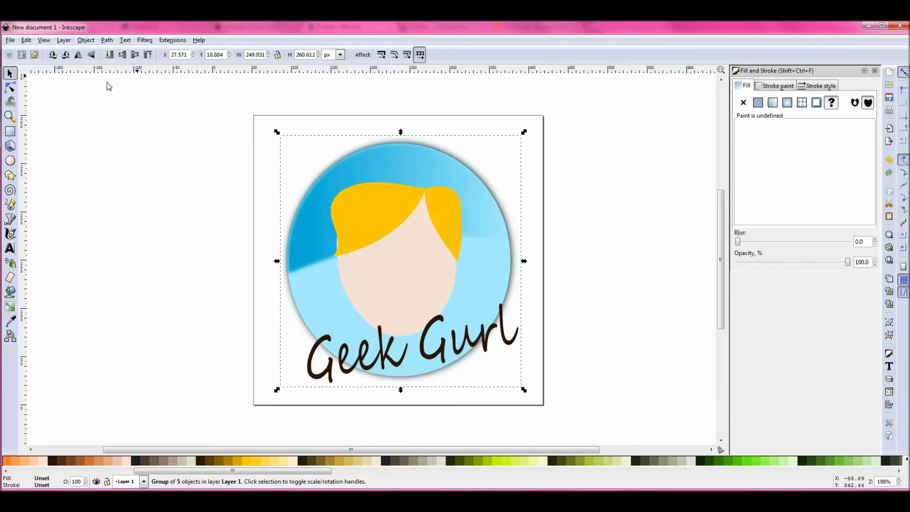
pyautogui.click(10, 40)
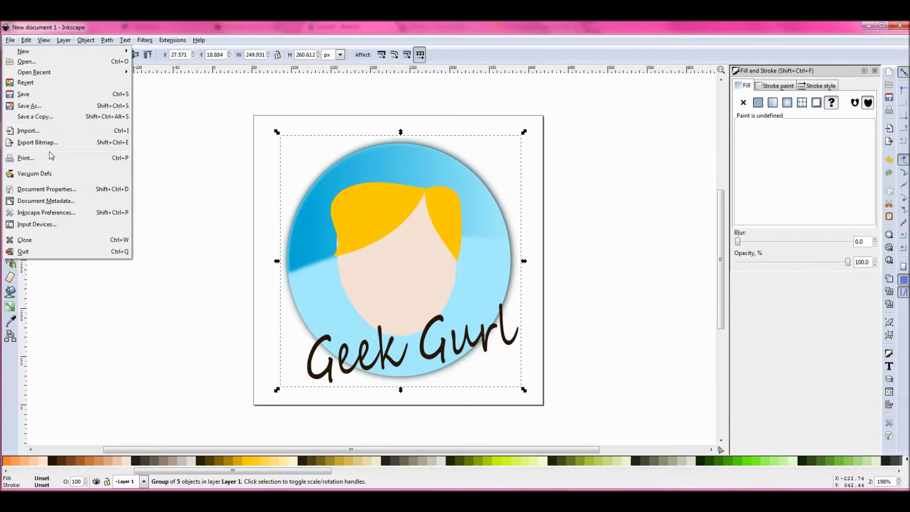
# Export the selected group as a 250 × 261 px PNG named me.png.
pyautogui.click(75, 143)
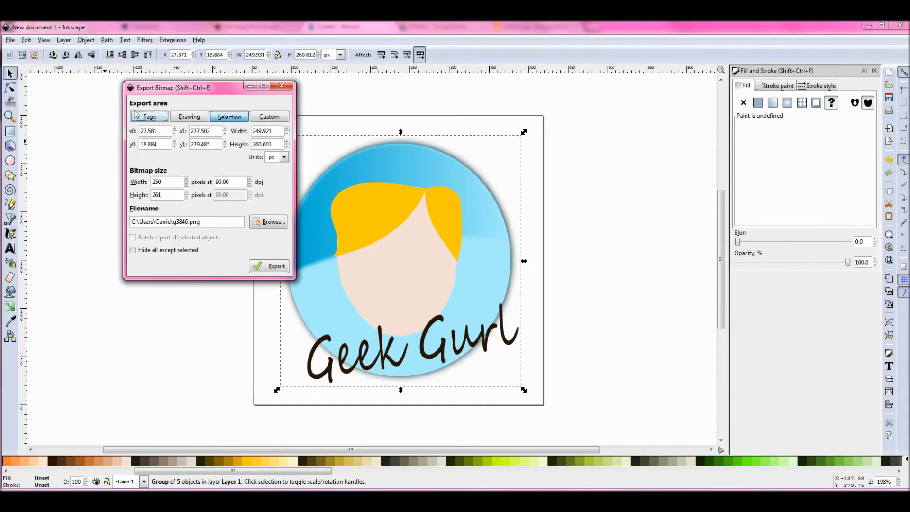
pyautogui.moveTo(173, 222); pyautogui.dragTo(185, 222)
pyautogui.press('BackSpace')
pyautogui.write('me')
pyautogui.click(272, 267)
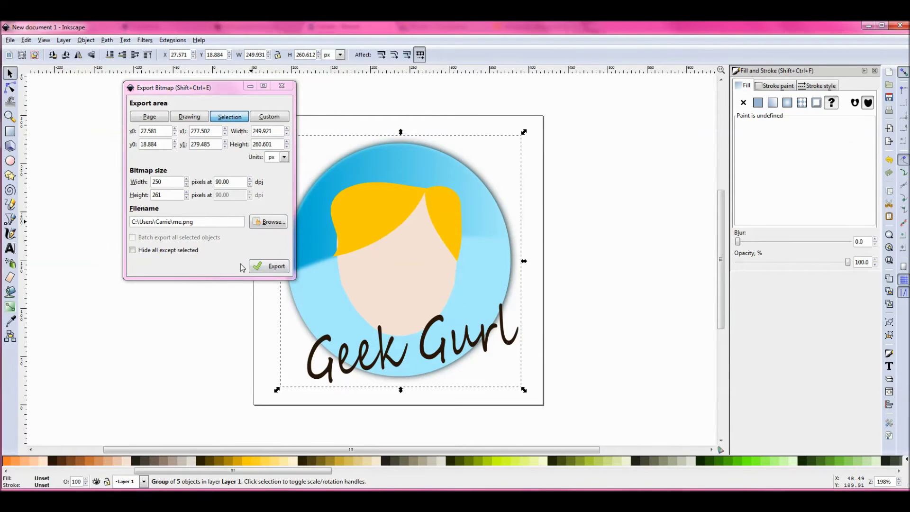
pyautogui.moveTo(220, 92); pyautogui.dragTo(158, 120)
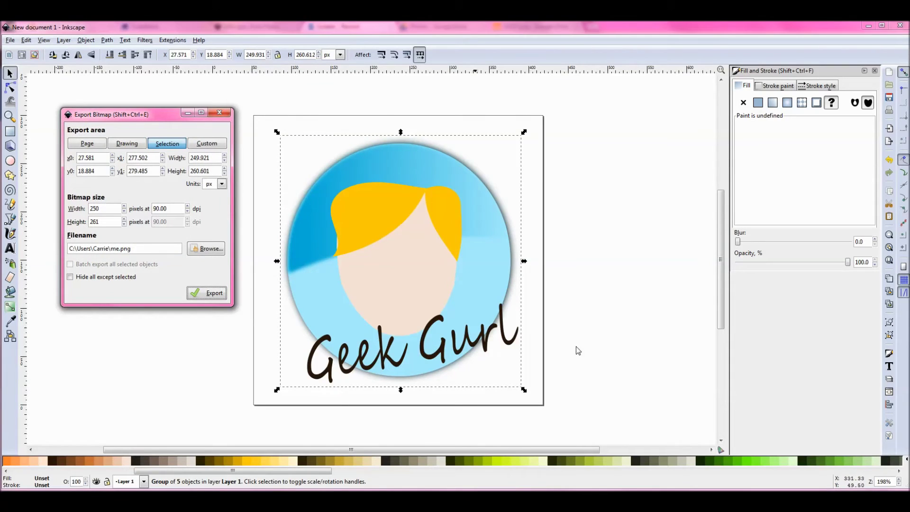